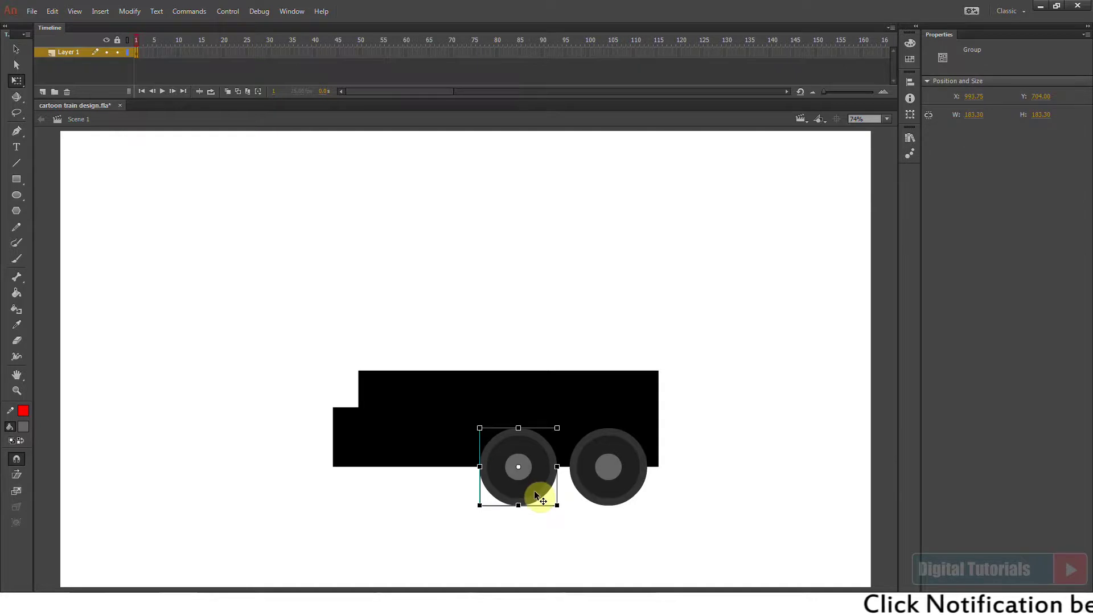
# Paste a copy of the wheel, place it under the front of the black body, and shrink it to about 127 px.
pyautogui.hotkey('ctrl', 'v')
pyautogui.moveTo(488, 370); pyautogui.dragTo(437, 479)
pyautogui.moveTo(454, 505); pyautogui.dragTo(447, 499)
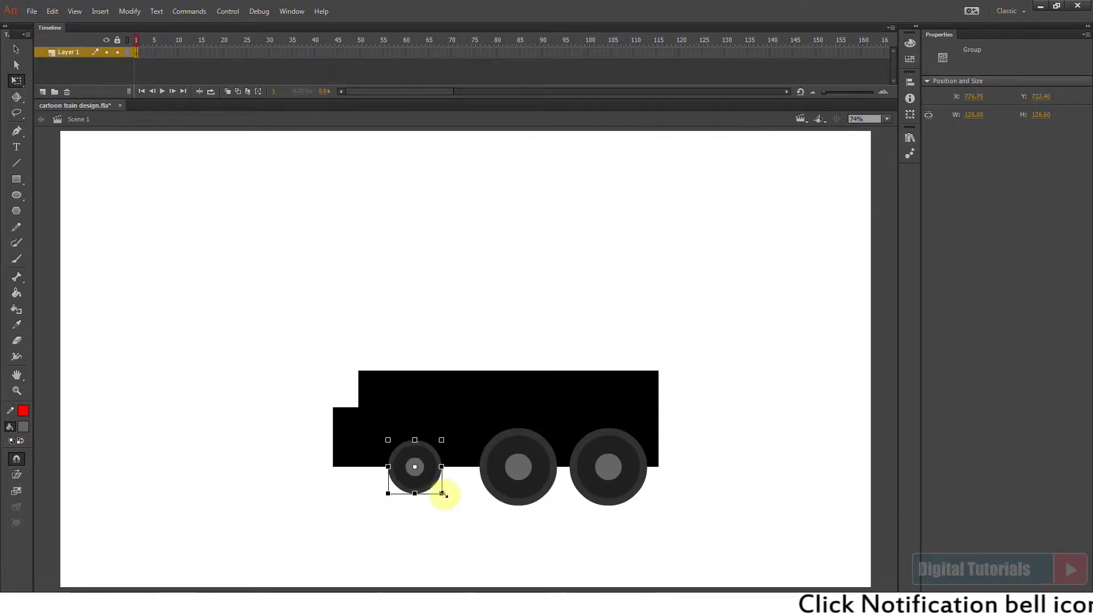
pyautogui.click(453, 525)
# Show the rulers and add a horizontal guide at about 860 px beneath the wheels.
pyautogui.rightClick(404, 315)
pyautogui.click(444, 403)
pyautogui.moveTo(512, 496); pyautogui.dragTo(512, 495)
# Raise the two large wheels onto the guide and resize the small wheel to about 135 px so it rests there too.
pyautogui.click(545, 472)
pyautogui.keyDown('shift'); pyautogui.click(616, 471); pyautogui.keyUp('shift')
pyautogui.moveTo(616, 472); pyautogui.dragTo(617, 460)
pyautogui.click(580, 536)
pyautogui.click(434, 475)
pyautogui.moveTo(448, 442)
pyautogui.mouseDown()
pyautogui.moveTo(458, 433)
pyautogui.moveTo(442, 471)
pyautogui.moveTo(449, 440)
pyautogui.mouseUp()
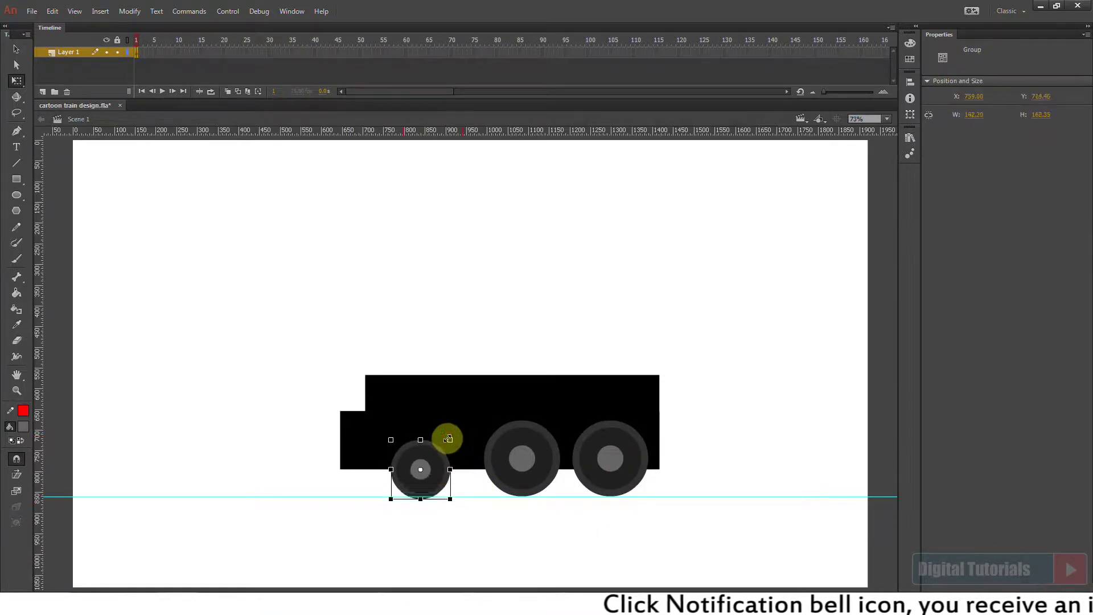
# Duplicate the small wheel in place and shift the copy horizontally toward the front of the train.
pyautogui.hotkey('ctrl', 'c')
pyautogui.hotkey('ctrl', 'shift', 'v')
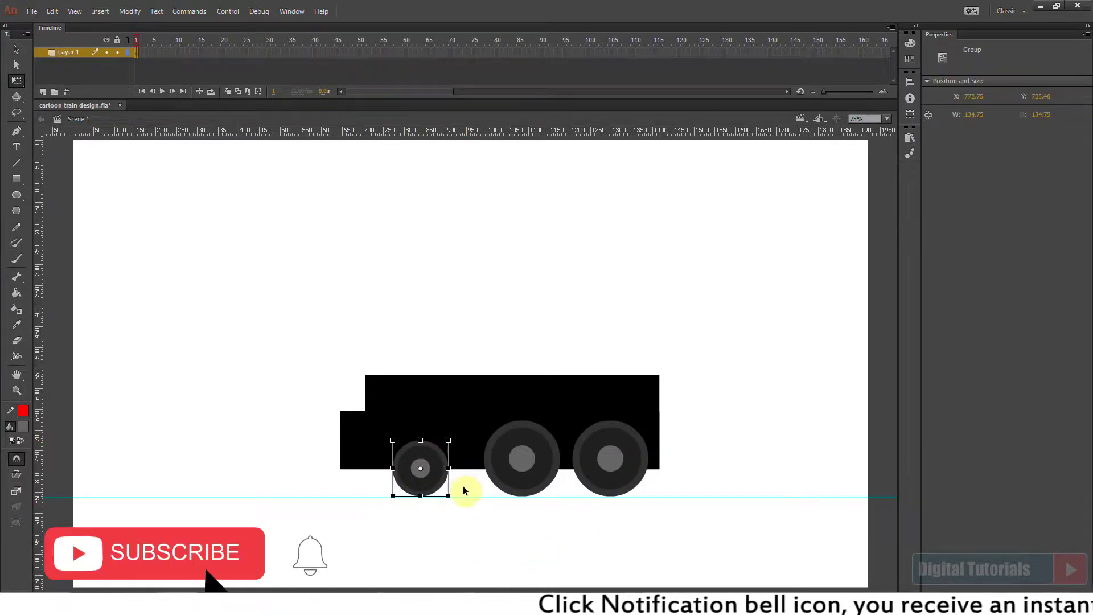
pyautogui.hotkey('shift', 'Left')
pyautogui.hotkey('shift', 'Left')
pyautogui.hotkey('shift', 'Left')
pyautogui.hotkey('shift', 'Left')
pyautogui.hotkey('shift', 'Left')
pyautogui.hotkey('shift', 'Left')
pyautogui.hotkey('shift', 'Left')
pyautogui.hotkey('shift', 'Left')
pyautogui.hotkey('shift', 'Left')
pyautogui.hotkey('shift', 'Left')
pyautogui.hotkey('shift', 'Left')
# Stretch the black body at its front and rear, and move the first large wheel slightly closer to the rear one.
pyautogui.click(485, 412)
pyautogui.moveTo(340, 422); pyautogui.dragTo(290, 422)
pyautogui.moveTo(532, 453); pyautogui.dragTo(538, 454)
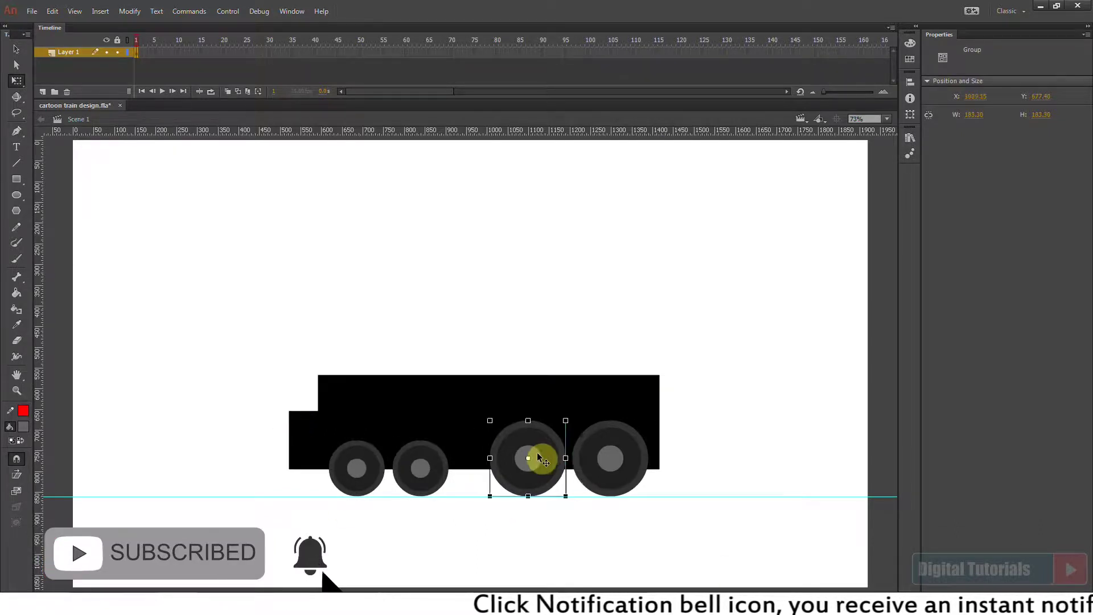
pyautogui.moveTo(661, 423); pyautogui.dragTo(674, 423)
# Nudge the second small wheel slightly toward the front and save the file.
pyautogui.click(420, 468)
pyautogui.press('Left')
pyautogui.press('Left')
pyautogui.press('Left')
pyautogui.click(426, 540)
pyautogui.hotkey('ctrl', 's')
# Draw a grey rectangle primitive about 287 by 27 px with rounded ends below the large wheels.
pyautogui.moveTo(711, 565); pyautogui.dragTo(245, 303)
pyautogui.click(521, 441)
pyautogui.click(472, 491)
pyautogui.click(17, 179)
pyautogui.click(69, 188)
pyautogui.moveTo(507, 502)
pyautogui.mouseDown()
pyautogui.moveTo(676, 531)
pyautogui.moveTo(707, 521)
pyautogui.mouseUp()
pyautogui.moveTo(707, 520); pyautogui.dragTo(707, 514)
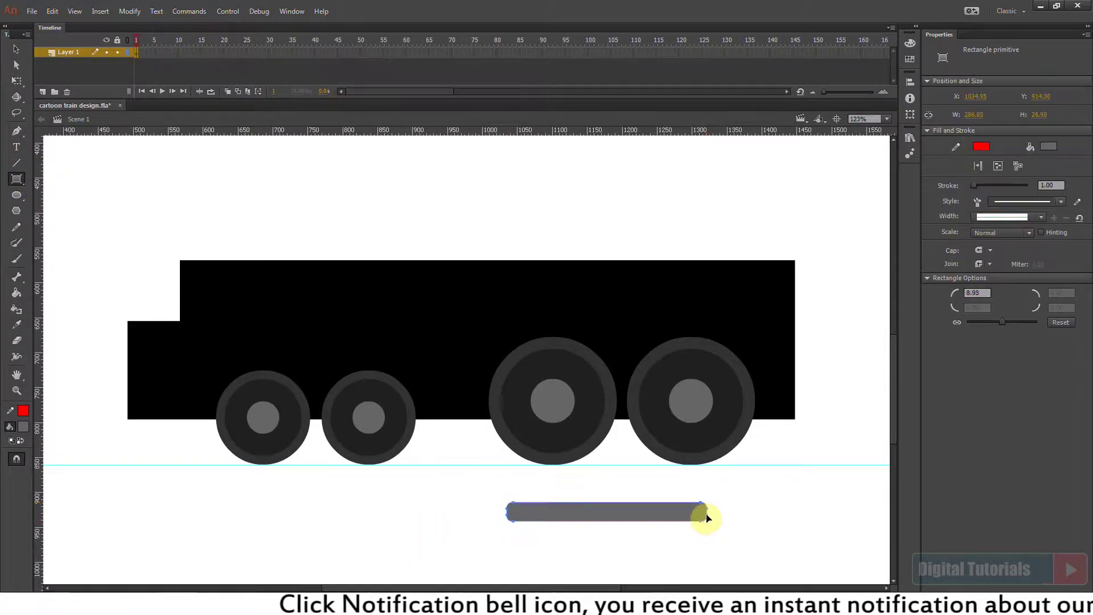
# Break the rounded bar apart, delete its red outline, and make the bar slightly thinner.
pyautogui.moveTo(580, 517); pyautogui.dragTo(591, 518)
pyautogui.hotkey('ctrl', 'b')
pyautogui.doubleClick(599, 522)
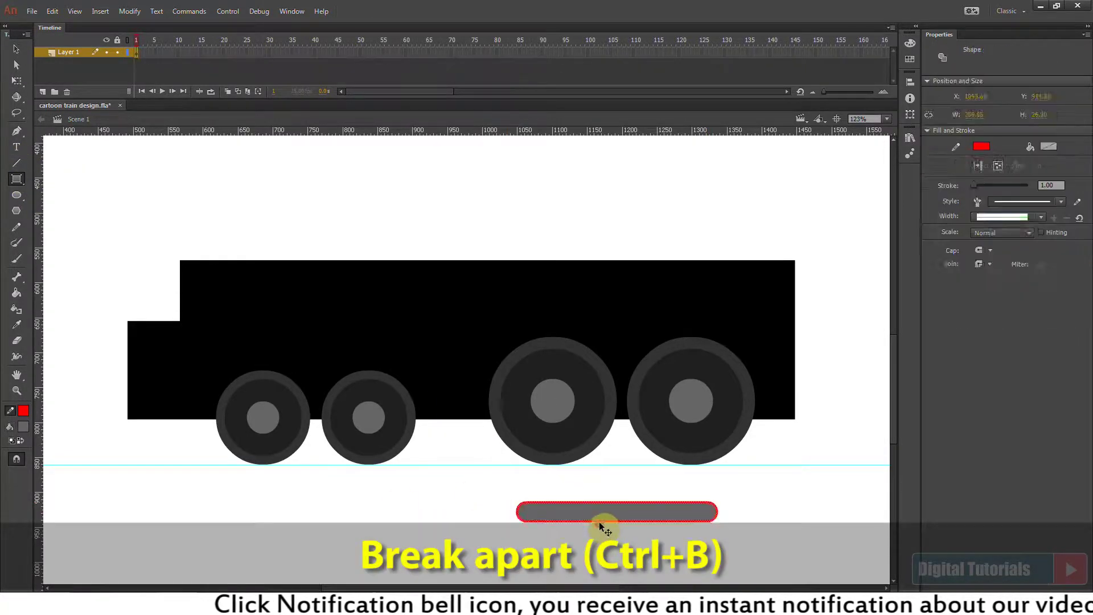
pyautogui.press('Delete')
pyautogui.keyDown('ctrl'); pyautogui.click(596, 517); pyautogui.keyUp('ctrl')
pyautogui.press('q')
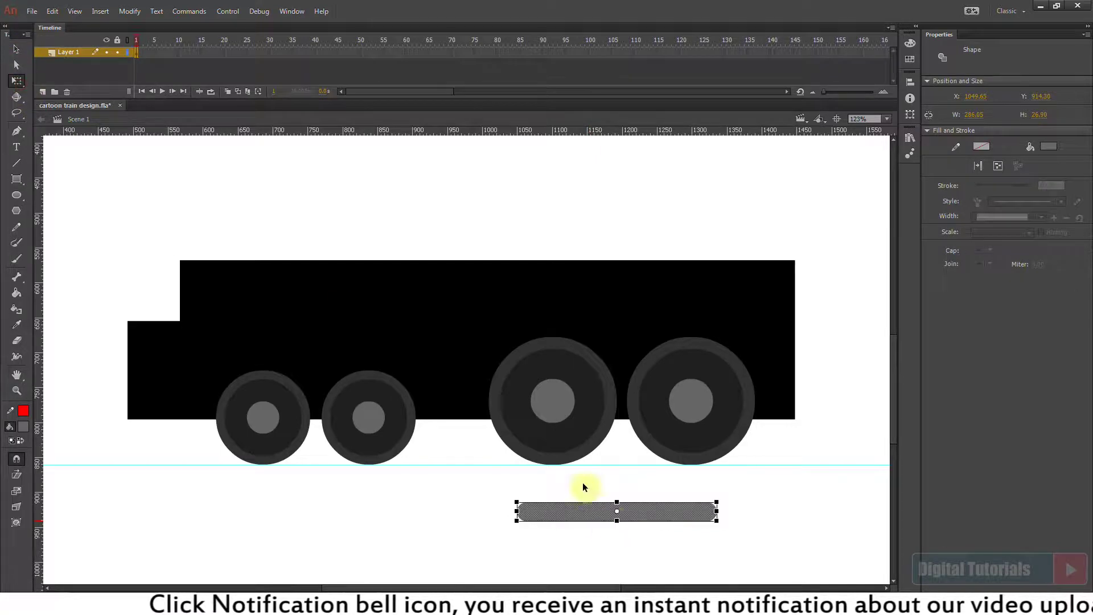
pyautogui.click(781, 529)
# Draw a circle about 27 px wide beside the grey bar and delete its outline.
pyautogui.press('o')
pyautogui.moveTo(733, 508); pyautogui.dragTo(752, 527)
pyautogui.keyDown('ctrl'); pyautogui.click(751, 519); pyautogui.keyUp('ctrl')
pyautogui.press('Delete')
pyautogui.keyDown('ctrl'); pyautogui.click(744, 519); pyautogui.keyUp('ctrl')
# Fill the small circle with light grey and place it over the bar's rear end.
pyautogui.press('k')
pyautogui.click(23, 427)
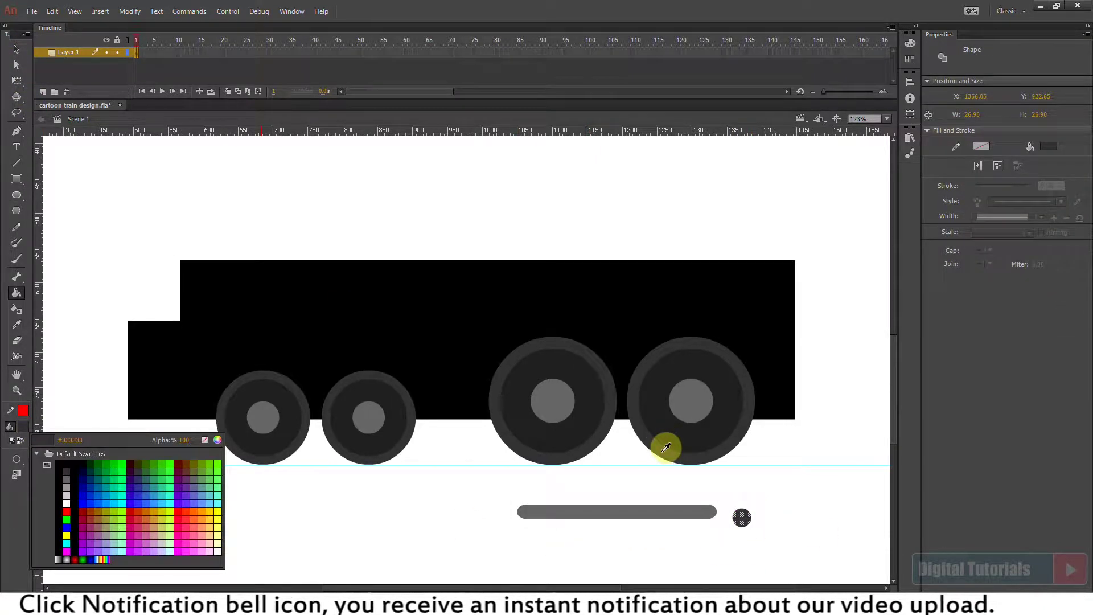
pyautogui.click(66, 488)
pyautogui.moveTo(708, 511); pyautogui.dragTo(709, 514)
# Enlarge the circle to about 32 px, copy it to the bar's other end, and group both circles with the bar.
pyautogui.press('q')
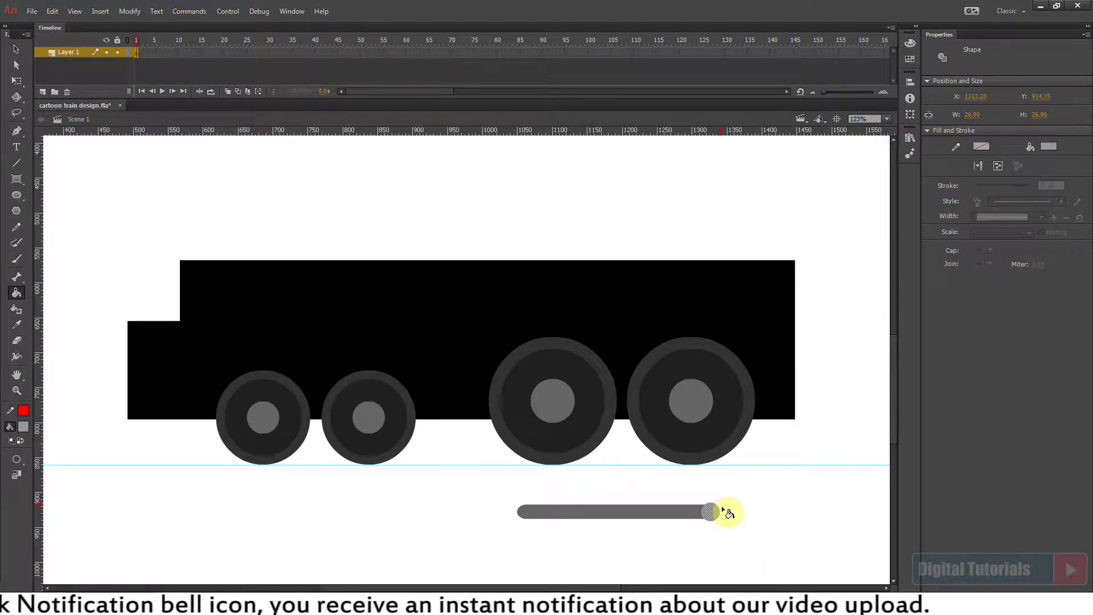
pyautogui.moveTo(595, 444); pyautogui.dragTo(810, 569)
pyautogui.moveTo(525, 332); pyautogui.dragTo(532, 326)
pyautogui.hotkey('ctrl', '-')
pyautogui.moveTo(457, 371); pyautogui.dragTo(753, 457)
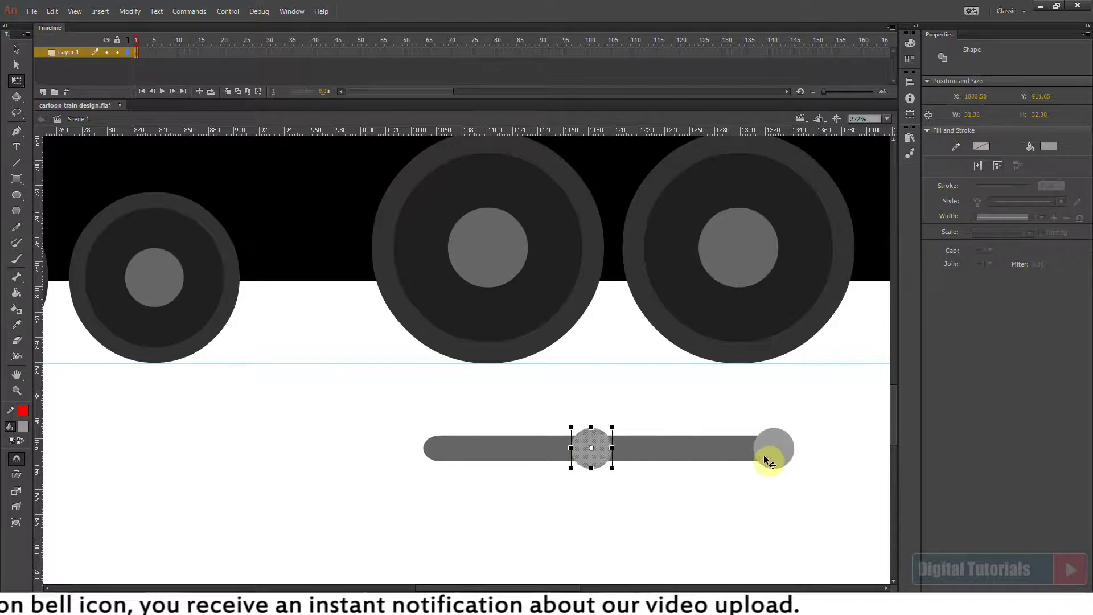
pyautogui.hotkey('ctrl', '-')
pyautogui.moveTo(417, 380); pyautogui.dragTo(756, 490)
pyautogui.hotkey('ctrl', 'g')
# Move the connecting rod onto the large wheels and size it to about 224 px so its ends sit above both hubs.
pyautogui.moveTo(568, 410); pyautogui.dragTo(576, 276)
pyautogui.moveTo(392, 170); pyautogui.dragTo(692, 462)
pyautogui.moveTo(619, 307); pyautogui.dragTo(590, 304)
pyautogui.hotkey('ctrl', 'z')
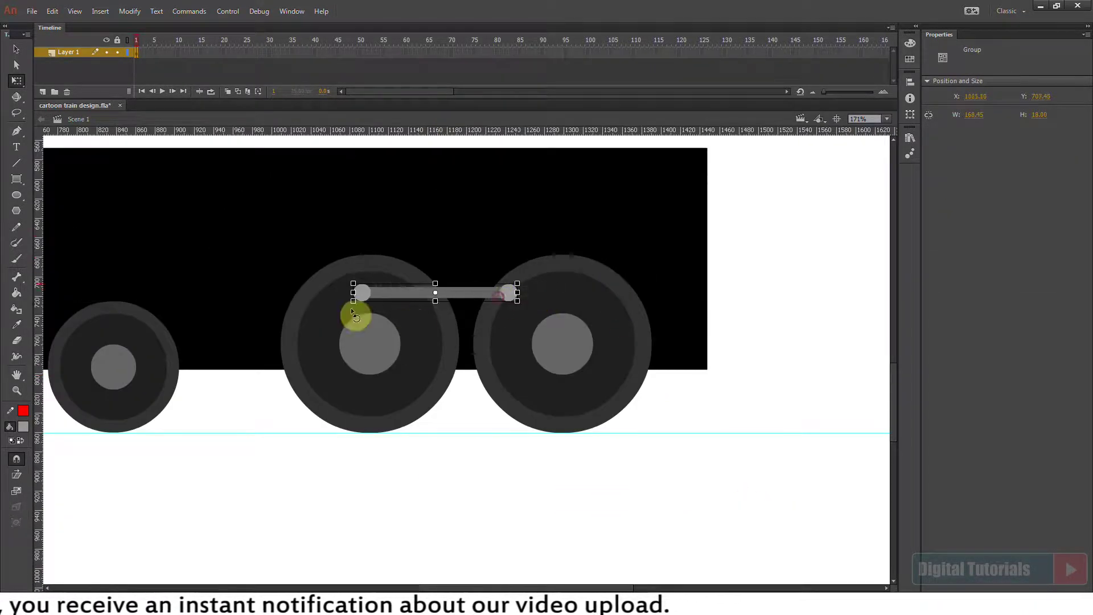
pyautogui.moveTo(372, 295); pyautogui.dragTo(401, 281)
pyautogui.moveTo(234, 227); pyautogui.dragTo(750, 407)
pyautogui.moveTo(239, 297); pyautogui.dragTo(267, 307)
pyautogui.moveTo(653, 328); pyautogui.dragTo(640, 325)
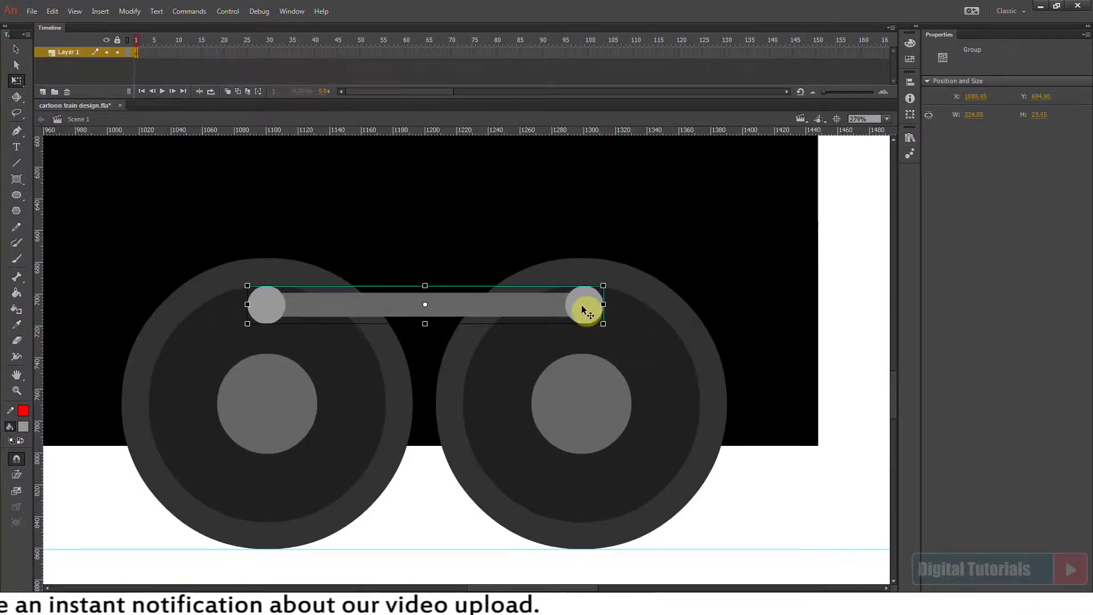
pyautogui.click(720, 520)
pyautogui.click(561, 308)
pyautogui.click(751, 503)
# Draw a strip about 886 by 34.5 px along the top of the black body and delete its outline.
pyautogui.hotkey('ctrl', '-')
pyautogui.hotkey('ctrl', '-')
pyautogui.moveTo(445, 399); pyautogui.dragTo(519, 472)
pyautogui.moveTo(114, 197); pyautogui.dragTo(714, 508)
pyautogui.press('n')
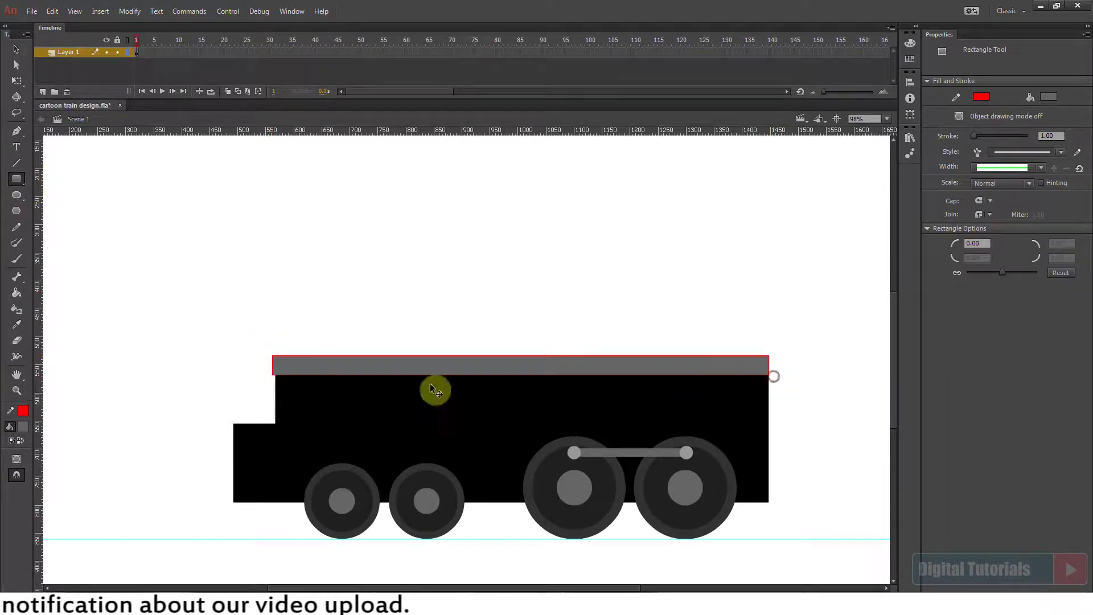
pyautogui.keyDown('ctrl'); pyautogui.doubleClick(273, 371); pyautogui.keyUp('ctrl')
pyautogui.press('Delete')
# Fill the strip on top of the body with red and group it.
pyautogui.keyDown('ctrl'); pyautogui.click(319, 366); pyautogui.keyUp('ctrl')
pyautogui.click(22, 427)
pyautogui.click(37, 490)
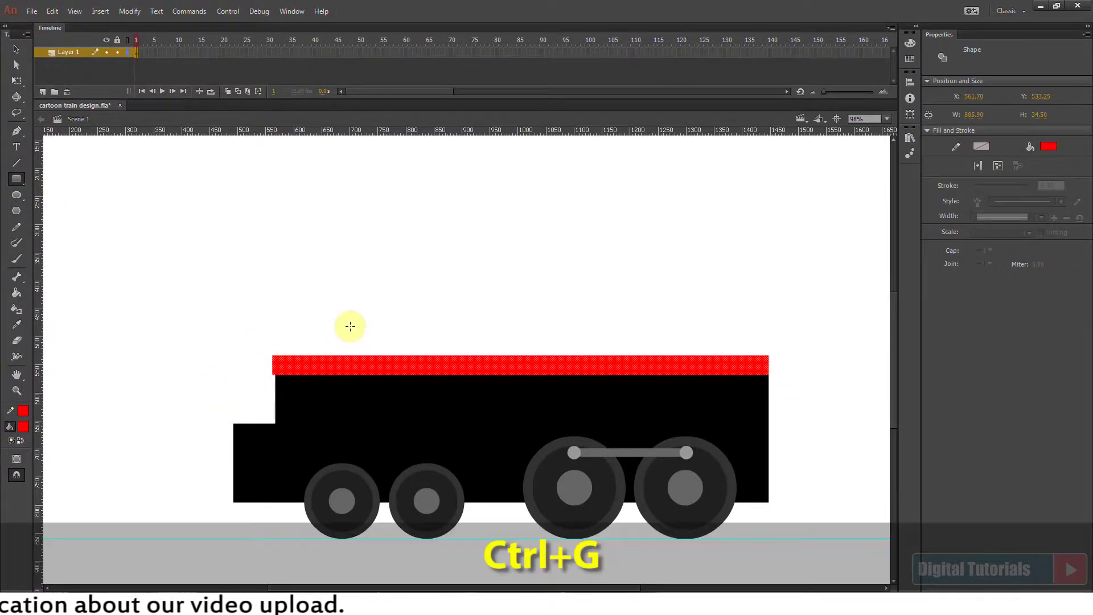
pyautogui.hotkey('ctrl', 'g')
# Nudge the red strip down and trim its front end to line up with the black body.
pyautogui.press('v')
pyautogui.press('Down')
pyautogui.press('Down')
pyautogui.press('Down')
pyautogui.press('q')
pyautogui.moveTo(273, 367); pyautogui.dragTo(275, 367)
pyautogui.click(301, 323)
pyautogui.click(498, 369)
pyautogui.click(478, 242)
# Draw a dark red rectangle about 793 by 90 px rising above the red strip and group it.
pyautogui.moveTo(478, 242); pyautogui.dragTo(478, 291)
pyautogui.hotkey('ctrl', '-')
pyautogui.moveTo(273, 244); pyautogui.dragTo(766, 571)
pyautogui.moveTo(421, 249); pyautogui.dragTo(454, 320)
pyautogui.click(16, 179)
pyautogui.click(23, 427)
pyautogui.click(56, 489)
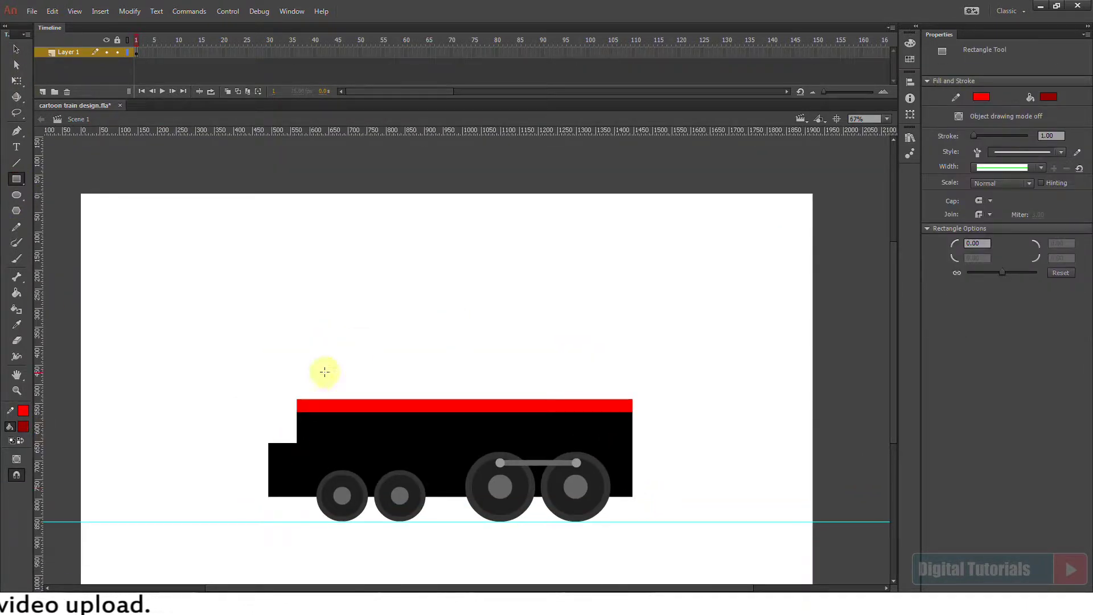
pyautogui.keyDown('ctrl'); pyautogui.click(484, 394); pyautogui.keyUp('ctrl')
pyautogui.hotkey('ctrl', 'g')
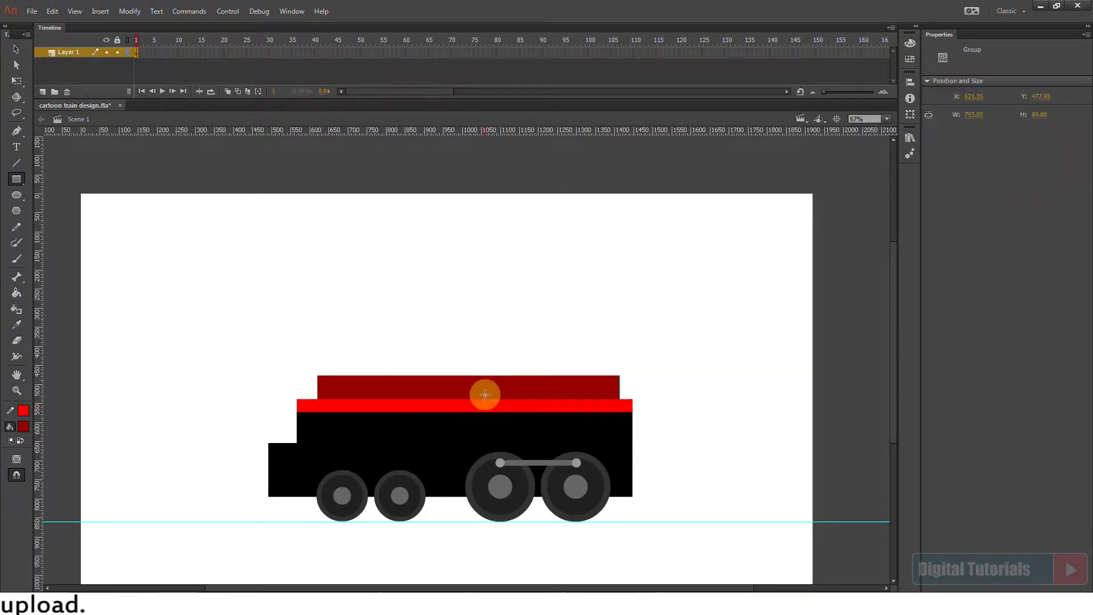
# Extend the dark red block to the rear edge of the train body.
pyautogui.press('q')
pyautogui.moveTo(620, 392); pyautogui.dragTo(630, 392)
pyautogui.click(190, 283)
# Draw a tall yellow (#FFFF00) rectangle as the cab above the rear of the body and group it without an outline.
pyautogui.moveTo(189, 284); pyautogui.dragTo(198, 322)
pyautogui.click(22, 427)
pyautogui.click(216, 513)
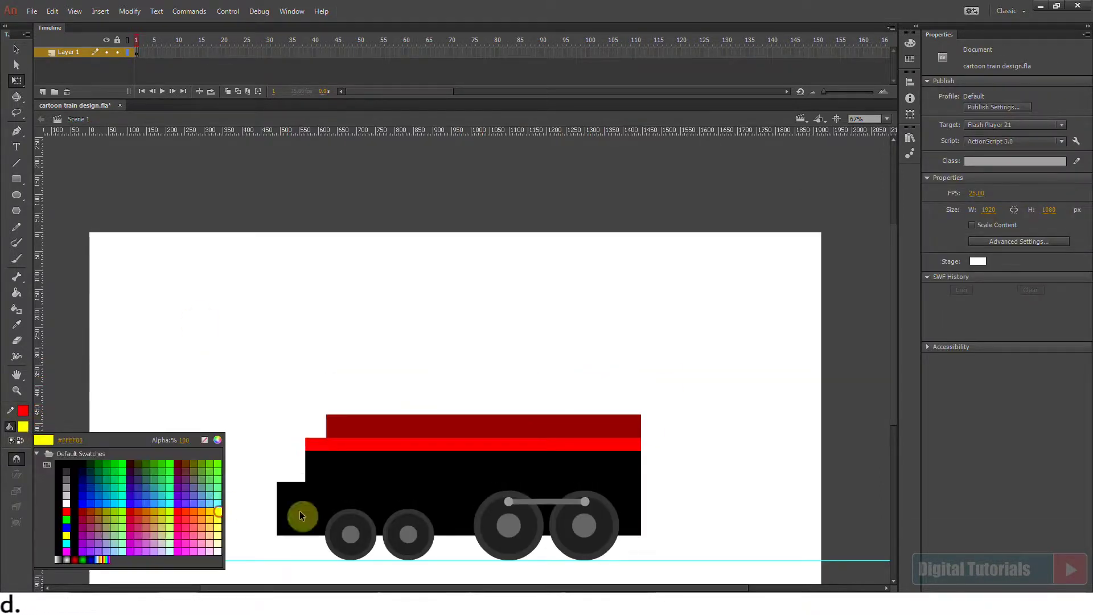
pyautogui.click(19, 182)
pyautogui.moveTo(543, 263); pyautogui.dragTo(618, 389)
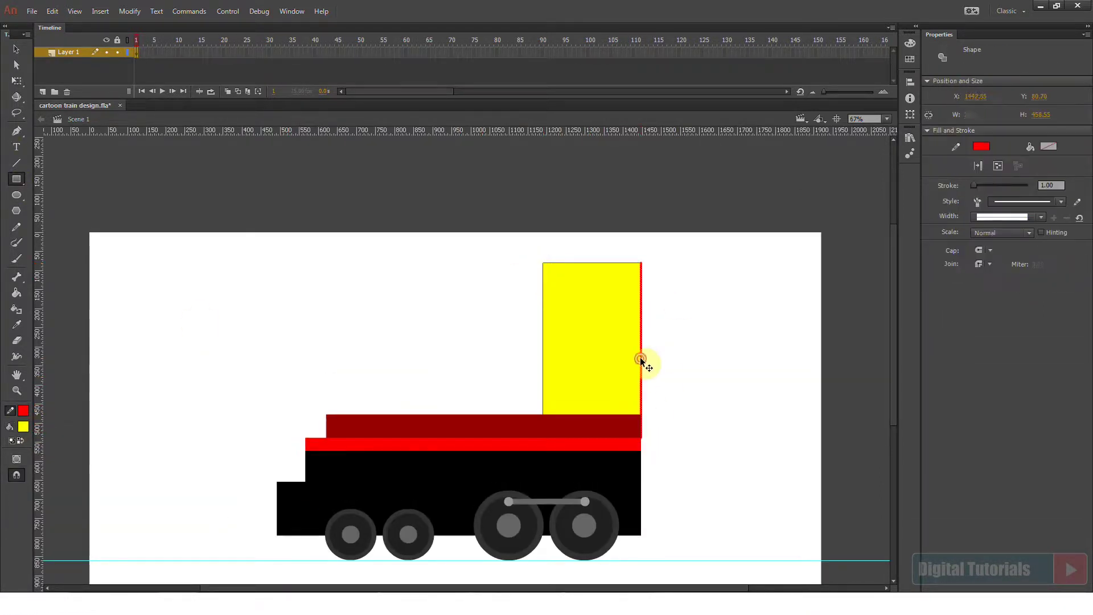
pyautogui.keyDown('ctrl'); pyautogui.click(590, 349); pyautogui.keyUp('ctrl')
pyautogui.hotkey('ctrl', 'g')
# Widen the yellow cab toward the front of the train.
pyautogui.press('q')
pyautogui.moveTo(541, 350); pyautogui.dragTo(521, 351)
pyautogui.click(644, 396)
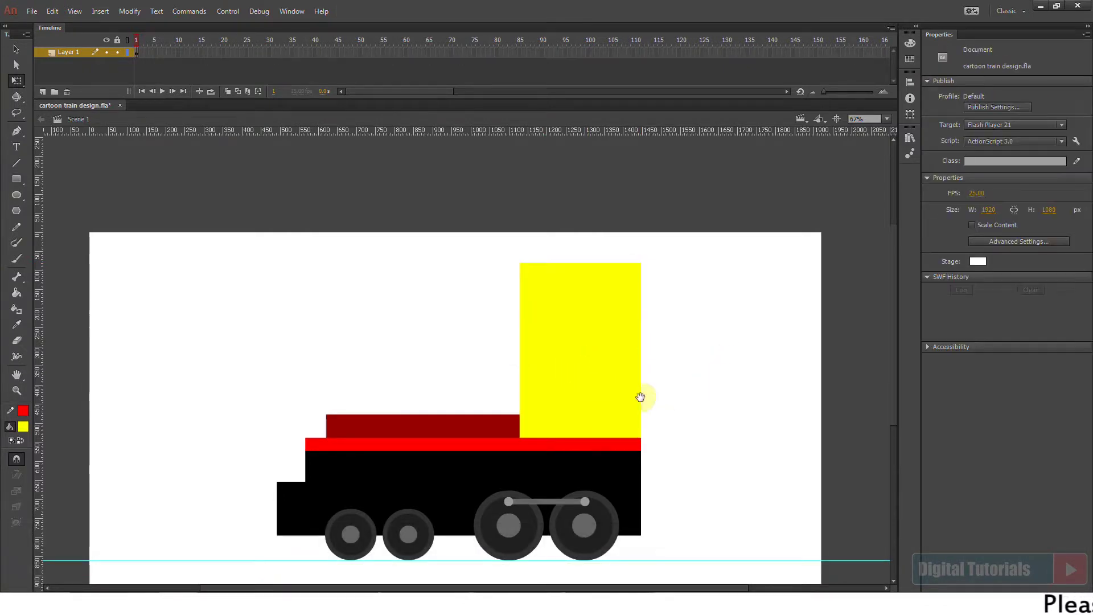
pyautogui.moveTo(641, 396); pyautogui.dragTo(651, 395)
pyautogui.click(564, 327)
# Draw a red boiler rectangle about 621 by 246 px ahead of the cab, delete its outline, and group it.
pyautogui.moveTo(428, 387); pyautogui.dragTo(438, 417)
pyautogui.click(438, 417)
pyautogui.click(19, 181)
pyautogui.click(23, 427)
pyautogui.click(399, 474)
pyautogui.click(19, 181)
pyautogui.moveTo(339, 367)
pyautogui.mouseDown()
pyautogui.moveTo(562, 453)
pyautogui.moveTo(516, 393)
pyautogui.moveTo(322, 366)
pyautogui.mouseUp()
pyautogui.keyDown('ctrl'); pyautogui.click(319, 434); pyautogui.keyUp('ctrl')
pyautogui.press('Delete')
pyautogui.keyDown('ctrl'); pyautogui.click(367, 434); pyautogui.keyUp('ctrl')
pyautogui.hotkey('ctrl', 'g')
# Send the red boiler behind the yellow cab and nudge it down toward the dark red block.
pyautogui.hotkey('ctrl', 'Down')
pyautogui.press('q')
pyautogui.press('Down')
pyautogui.press('Down')
pyautogui.press('Down')
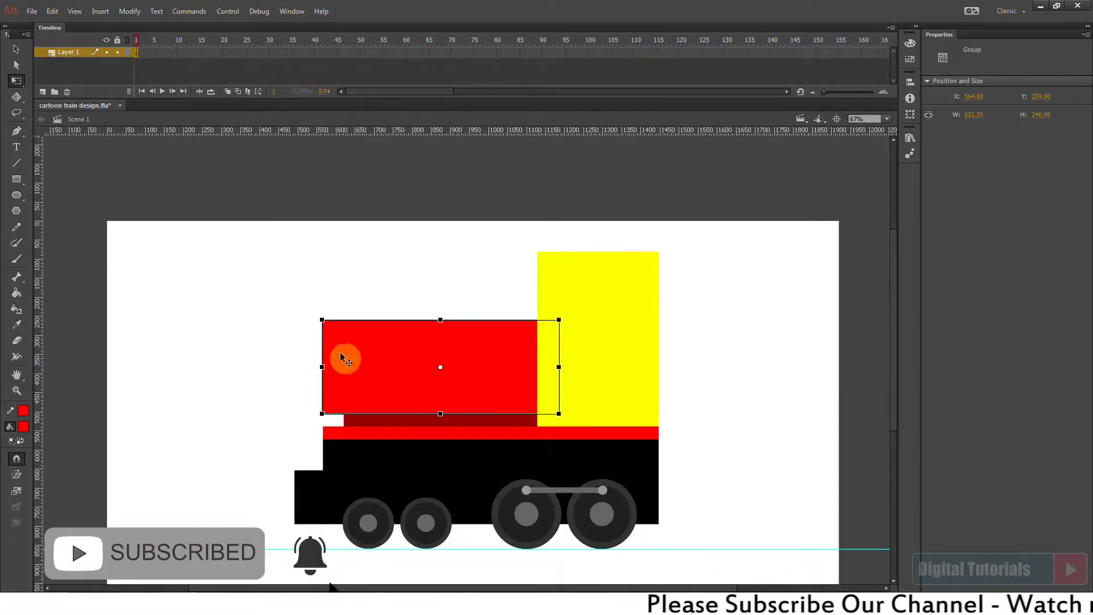
# Draw a tall, narrow, darker red oval centred on the boiler's front edge at the boiler's full height, and delete its outline.
pyautogui.moveTo(201, 248); pyautogui.dragTo(529, 480)
pyautogui.click(330, 393)
pyautogui.click(23, 426)
pyautogui.click(133, 510)
pyautogui.click(17, 195)
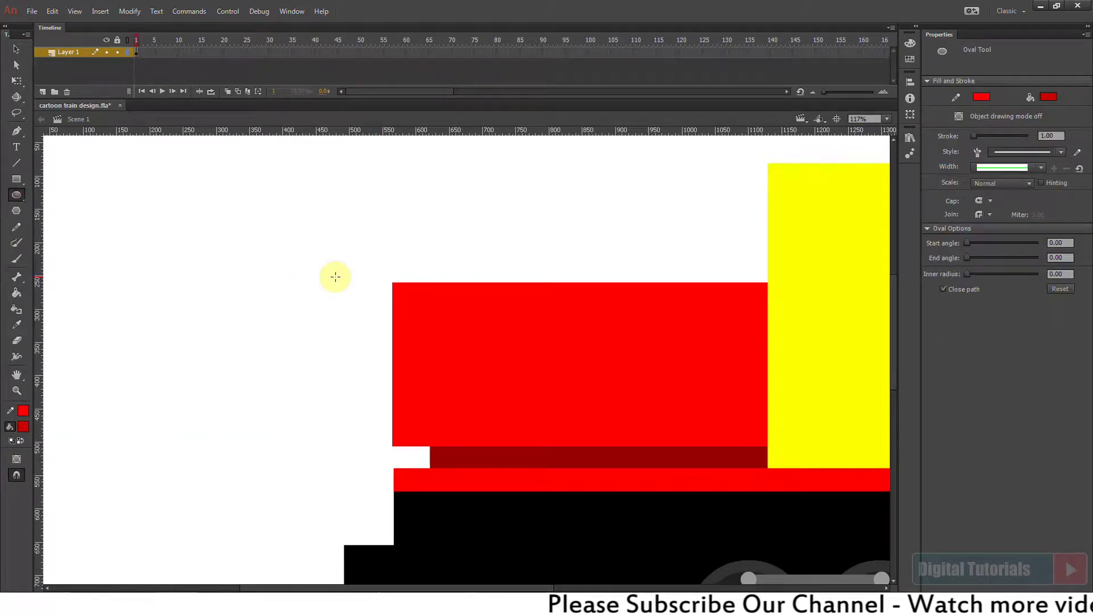
pyautogui.moveTo(367, 282); pyautogui.dragTo(419, 446)
pyautogui.keyDown('ctrl'); pyautogui.click(370, 370); pyautogui.keyUp('ctrl')
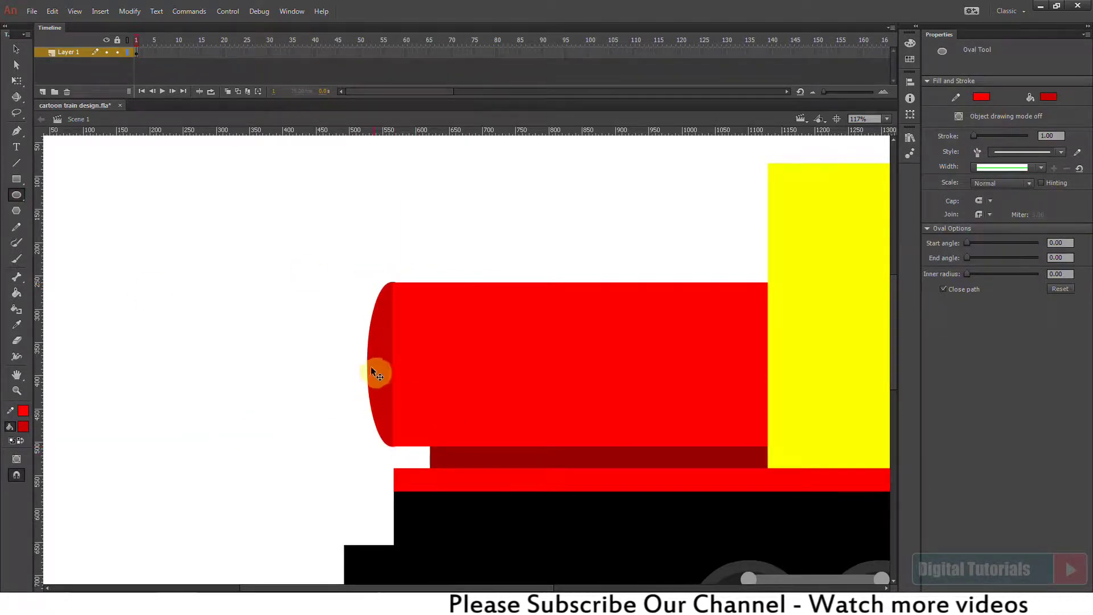
pyautogui.press('Delete')
# Group the darker red oval, stretch it slightly toward the front, and send it behind the boiler.
pyautogui.keyDown('ctrl'); pyautogui.click(385, 389); pyautogui.keyUp('ctrl')
pyautogui.hotkey('ctrl', 'g')
pyautogui.click(397, 376)
pyautogui.press('q')
pyautogui.hotkey('ctrl', 'Down')
pyautogui.moveTo(453, 215); pyautogui.dragTo(454, 216)
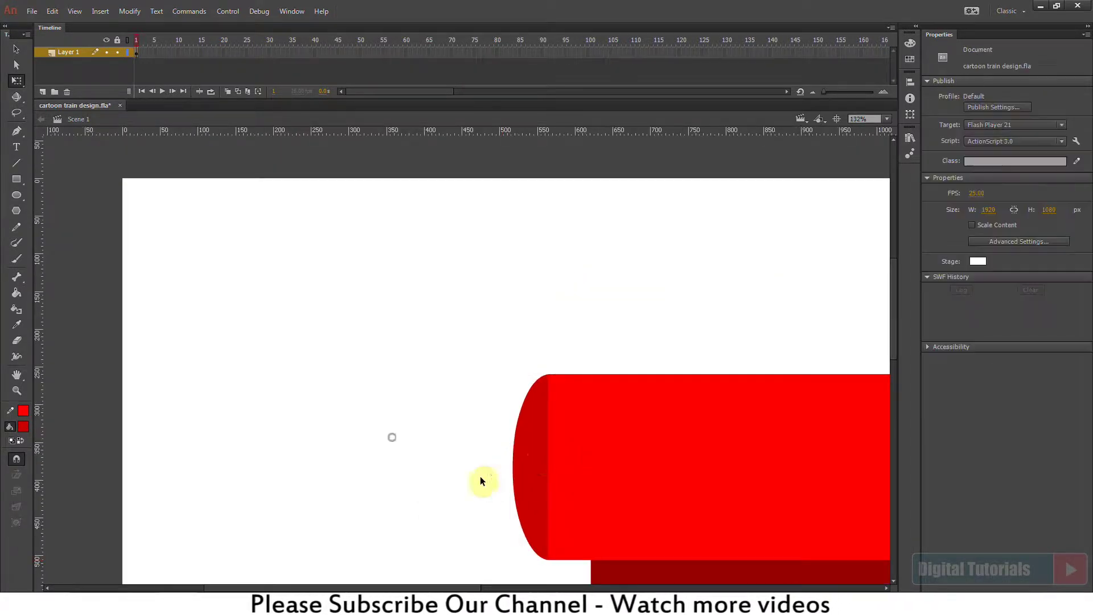
pyautogui.click(390, 439)
# Draw two vertical dark red seam lines with a 2 px stroke across the full height of the red boiler.
pyautogui.hotkey('ctrl', '2')
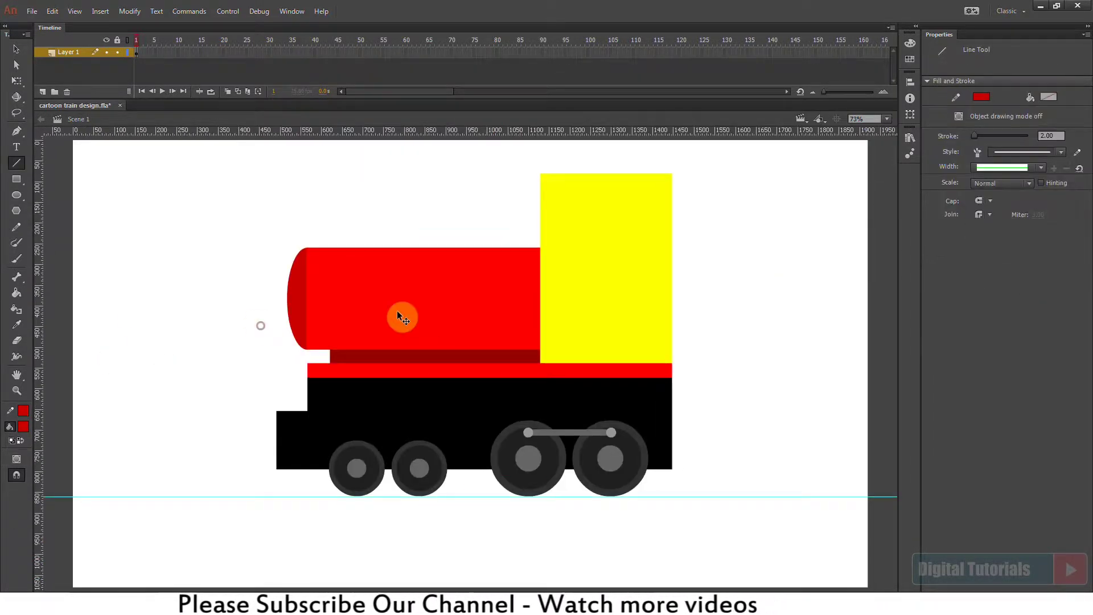
pyautogui.keyDown('ctrl'); pyautogui.doubleClick(399, 311); pyautogui.keyUp('ctrl')
pyautogui.hotkey('ctrl', '=')
pyautogui.moveTo(415, 257); pyautogui.dragTo(414, 464)
pyautogui.hotkey('ctrl', 'z')
pyautogui.moveTo(354, 257); pyautogui.dragTo(354, 456)
pyautogui.moveTo(510, 257); pyautogui.dragTo(510, 464)
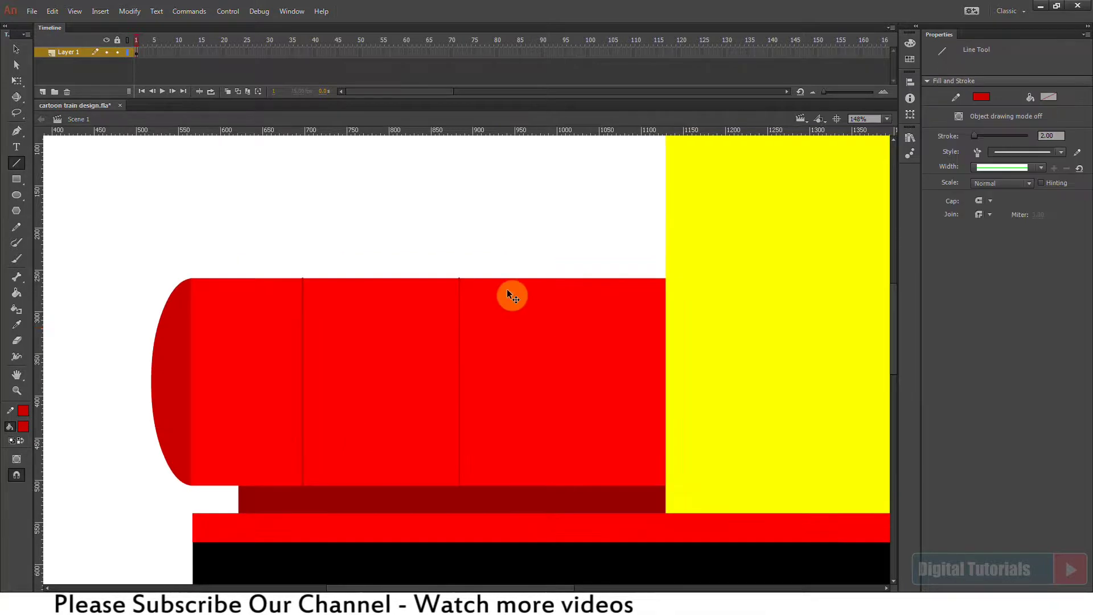
# Draw a rectangular block beside the cab, remove its outline, and group it at the junction between boiler and cab.
pyautogui.hotkey('ctrl', '-')
pyautogui.press('r')
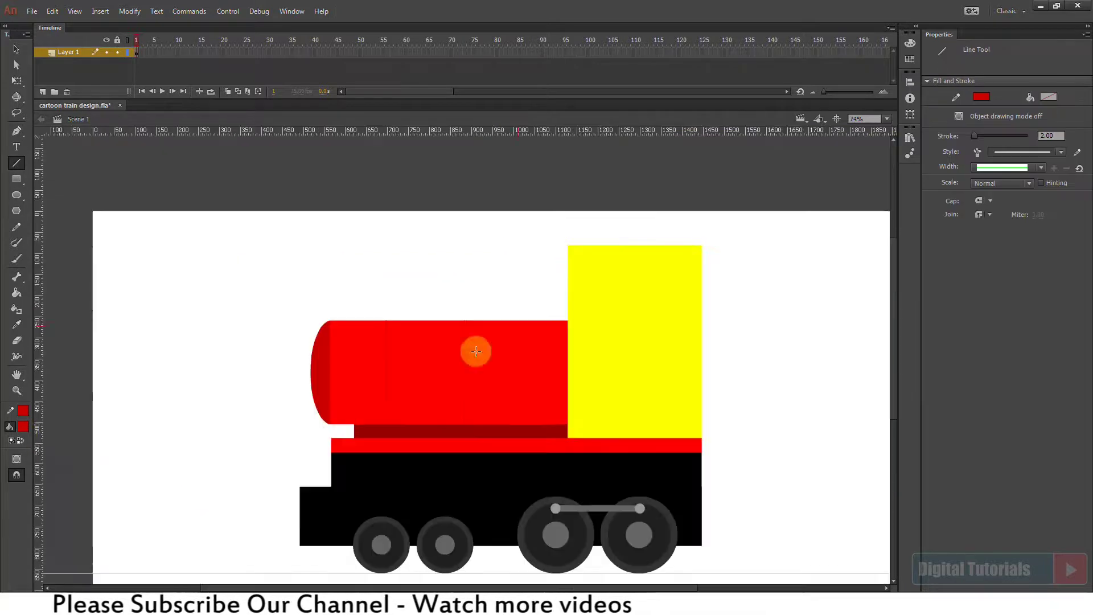
pyautogui.moveTo(737, 317); pyautogui.dragTo(846, 427)
pyautogui.keyDown('ctrl'); pyautogui.doubleClick(822, 427); pyautogui.keyUp('ctrl')
pyautogui.press('Delete')
pyautogui.moveTo(805, 387)
pyautogui.mouseDown()
pyautogui.moveTo(553, 389)
pyautogui.moveTo(521, 416)
pyautogui.mouseUp()
pyautogui.hotkey('ctrl', 'g')
# Recolour the block orange and fit it behind the cab against the rear of the boiler.
pyautogui.keyDown('ctrl'); pyautogui.doubleClick(554, 389); pyautogui.keyUp('ctrl')
pyautogui.click(21, 430)
pyautogui.click(193, 497)
pyautogui.keyDown('ctrl'); pyautogui.doubleClick(262, 456); pyautogui.keyUp('ctrl')
pyautogui.hotkey('ctrl', 'Down')
pyautogui.keyDown('ctrl'); pyautogui.click(529, 285); pyautogui.keyUp('ctrl')
pyautogui.moveTo(523, 363); pyautogui.dragTo(515, 361)
pyautogui.moveTo(380, 308); pyautogui.dragTo(384, 322)
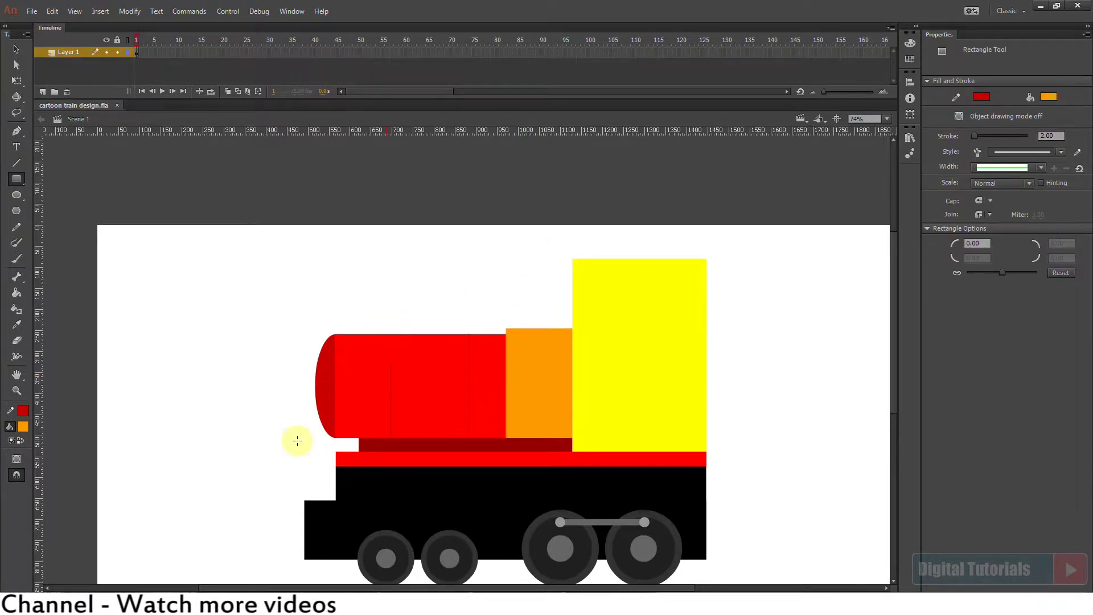
# Reduce the height of the black chassis by deleting a horizontal slice across its upper part.
pyautogui.moveTo(325, 526); pyautogui.dragTo(331, 477)
pyautogui.moveTo(268, 237); pyautogui.dragTo(749, 406)
pyautogui.moveTo(699, 416); pyautogui.dragTo(699, 427)
pyautogui.keyDown('ctrl'); pyautogui.doubleClick(689, 440); pyautogui.keyUp('ctrl')
pyautogui.moveTo(286, 395); pyautogui.dragTo(722, 426)
pyautogui.press('Delete')
# Select the train's upper parts together and nudge them down onto the shortened black chassis.
pyautogui.keyDown('ctrl'); pyautogui.doubleClick(734, 433); pyautogui.keyUp('ctrl')
pyautogui.moveTo(271, 230); pyautogui.dragTo(743, 439)
pyautogui.hotkey('shift', 'Down')
pyautogui.press('Down')
pyautogui.press('Down')
pyautogui.press('Down')
# Enlarge all four wheels and the connecting rod together slightly around their common centre.
pyautogui.moveTo(739, 566); pyautogui.dragTo(258, 425)
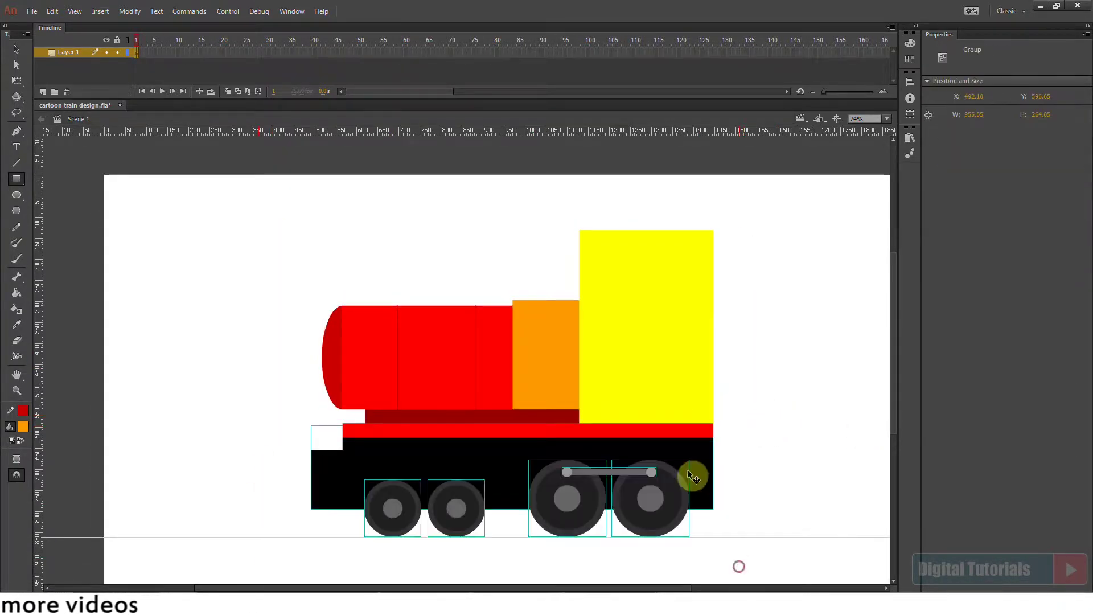
pyautogui.moveTo(689, 459); pyautogui.dragTo(704, 452)
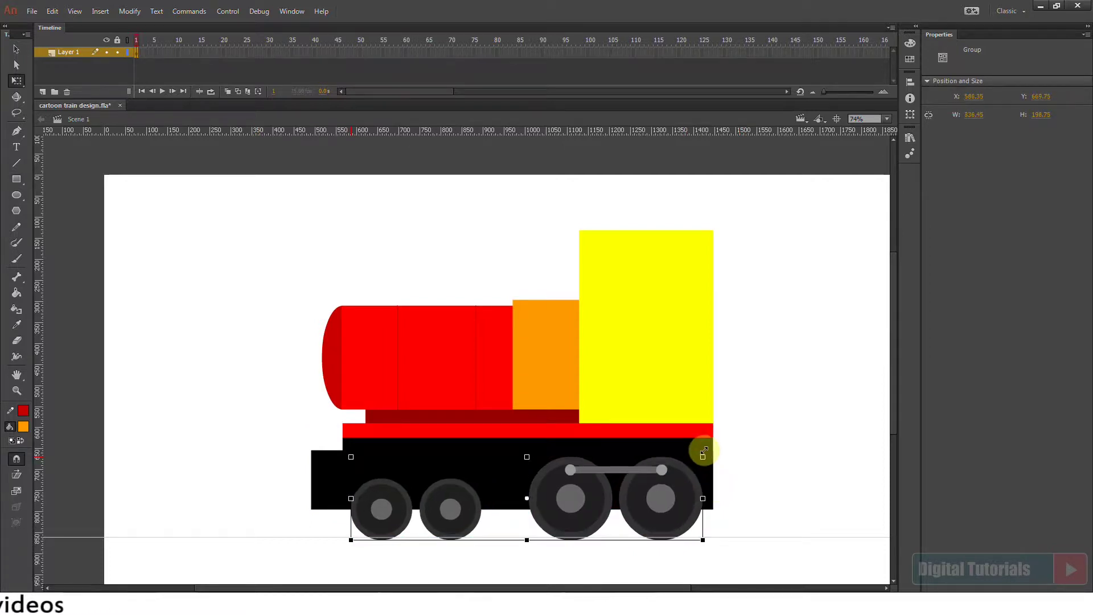
pyautogui.click(721, 544)
# Draw an orange roof bar with a corner radius of 13 on top of the cab, break it apart, and delete its outline.
pyautogui.moveTo(564, 326); pyautogui.dragTo(561, 390)
pyautogui.moveTo(17, 178); pyautogui.dragTo(62, 193)
pyautogui.moveTo(668, 302)
pyautogui.mouseDown()
pyautogui.moveTo(721, 304)
pyautogui.moveTo(669, 303)
pyautogui.mouseUp()
pyautogui.hotkey('ctrl', 'b')
pyautogui.keyDown('ctrl'); pyautogui.doubleClick(722, 295); pyautogui.keyUp('ctrl')
pyautogui.press('Delete')
# Group the roof bar and nudge it to the right until it overhangs the cab evenly.
pyautogui.keyDown('ctrl'); pyautogui.click(676, 298); pyautogui.keyUp('ctrl')
pyautogui.hotkey('ctrl', 'g')
pyautogui.press('Right')
pyautogui.press('Right')
pyautogui.press('Right')
pyautogui.press('Right')
pyautogui.press('Right')
pyautogui.press('Right')
pyautogui.press('Right')
pyautogui.press('Right')
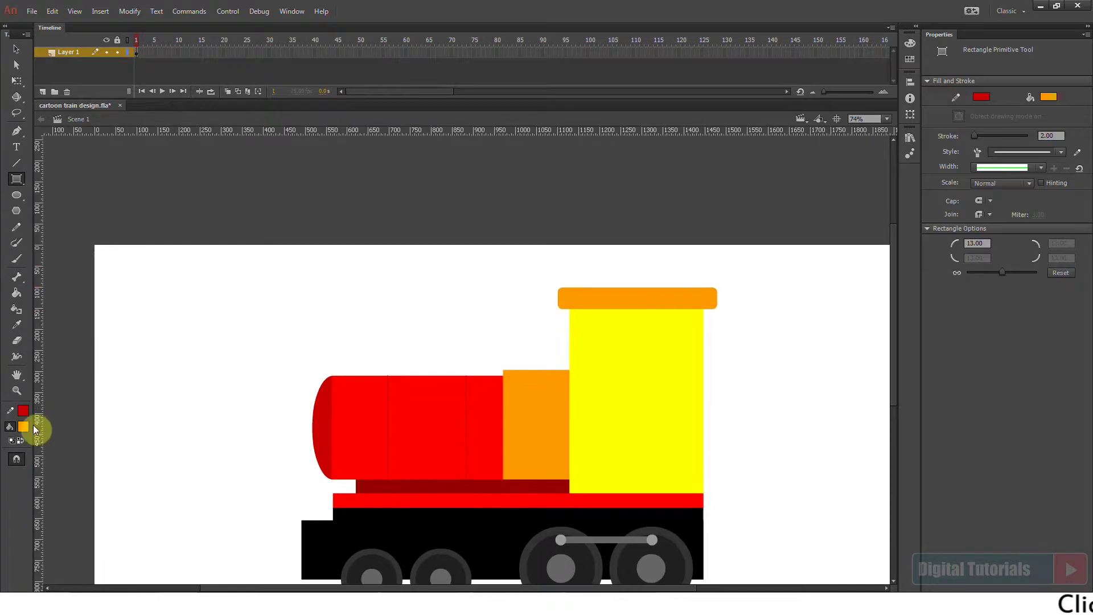
pyautogui.press('r')
pyautogui.moveTo(733, 345); pyautogui.dragTo(824, 463)
pyautogui.hotkey('ctrl', 'z')
# Draw an unfilled dark red square-cornered window outline beside the cab, with a smaller copy of about 192 by 241 px centred inside it.
pyautogui.moveTo(21, 181); pyautogui.dragTo(63, 178)
pyautogui.moveTo(740, 366); pyautogui.dragTo(831, 479)
pyautogui.keyDown('ctrl'); pyautogui.click(794, 444); pyautogui.keyUp('ctrl')
pyautogui.press('Delete')
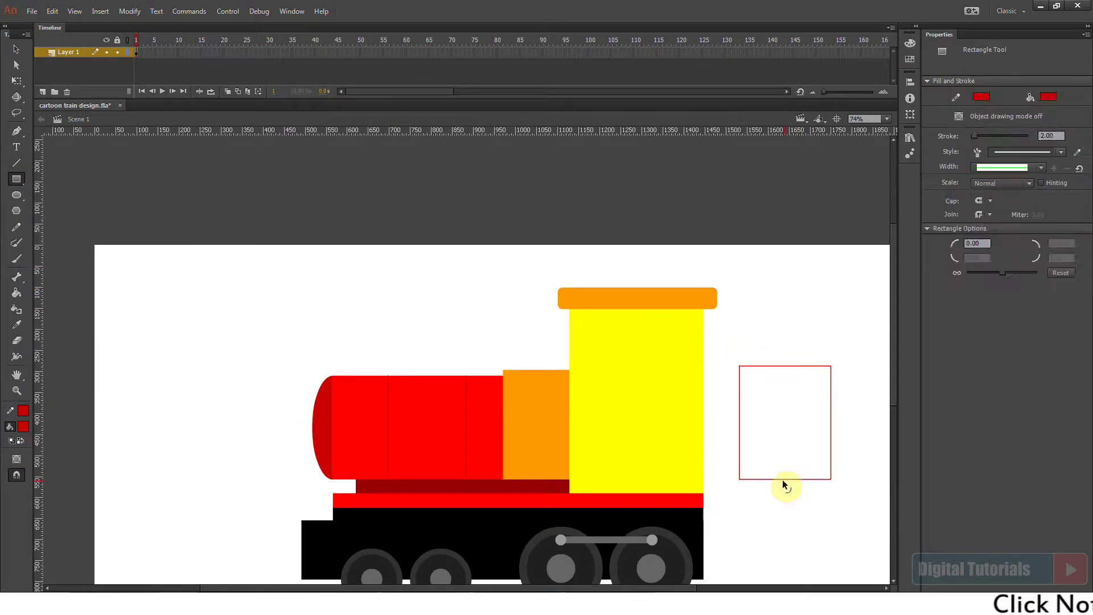
pyautogui.keyDown('ctrl'); pyautogui.doubleClick(786, 479); pyautogui.keyUp('ctrl')
pyautogui.press('q')
pyautogui.hotkey('ctrl', '=')
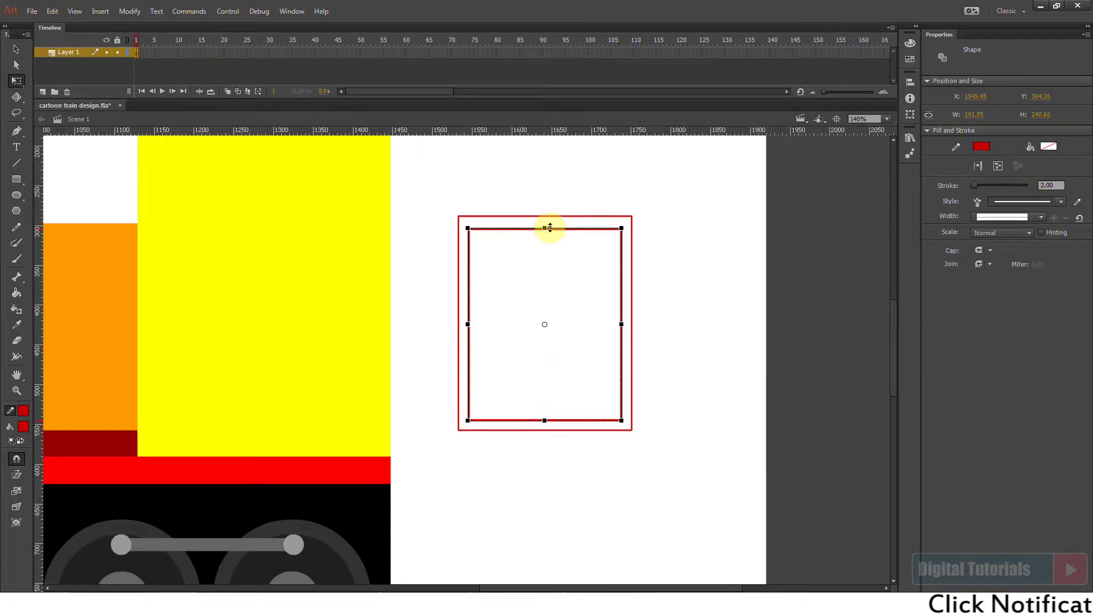
# Fill the band between the two window outlines with dark red and delete the outlines.
pyautogui.press('k')
pyautogui.click(525, 425)
pyautogui.keyDown('ctrl'); pyautogui.keyDown('shift'); pyautogui.doubleClick(525, 430); pyautogui.keyUp('shift'); pyautogui.keyUp('ctrl')
pyautogui.press('Delete')
# Mix a light blue fill colour and fill the inside of the window frame with it.
pyautogui.click(23, 427)
pyautogui.click(216, 428)
pyautogui.click(574, 245)
pyautogui.click(492, 264)
pyautogui.press('Return')
pyautogui.click(525, 398)
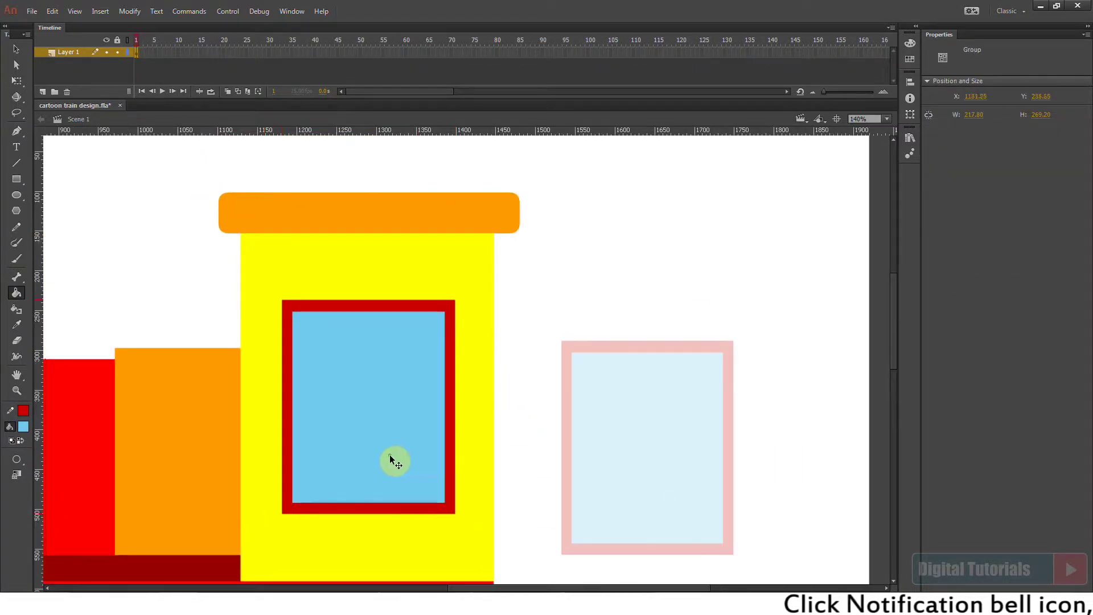
# Position the grouped window on the yellow cab and reduce its height to about 224 px from its lower edge.
pyautogui.hotkey('ctrl', '-')
pyautogui.moveTo(497, 215); pyautogui.dragTo(693, 393)
pyautogui.press('q')
pyautogui.click(607, 294)
pyautogui.moveTo(546, 437); pyautogui.dragTo(548, 407)
# Change the window glass to a paler light blue inside its group.
pyautogui.doubleClick(547, 364)
pyautogui.click(23, 426)
pyautogui.click(217, 428)
pyautogui.click(659, 230)
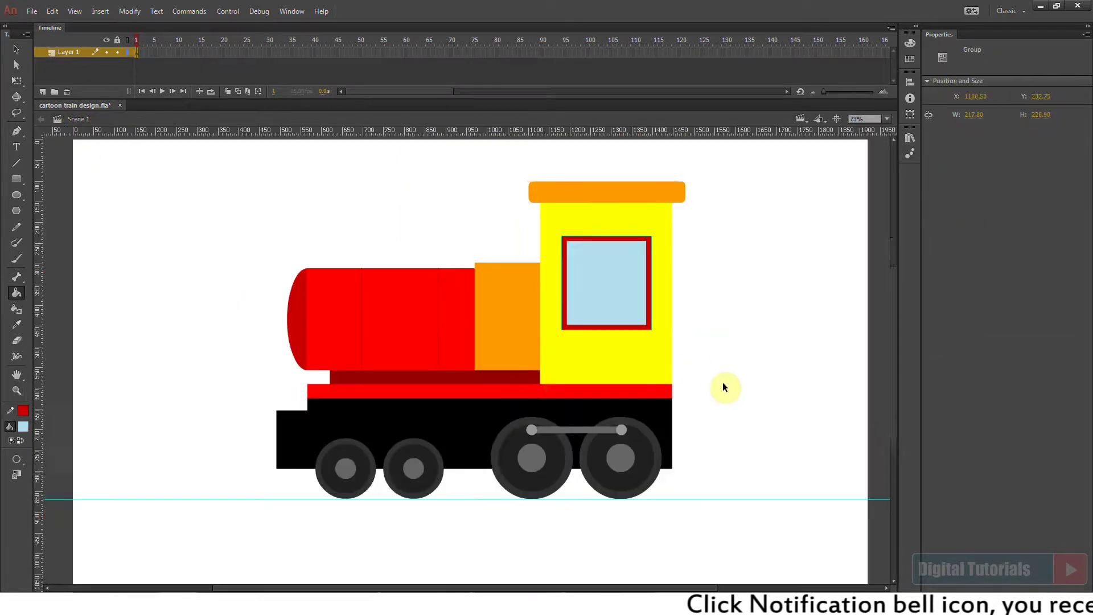
pyautogui.press('k')
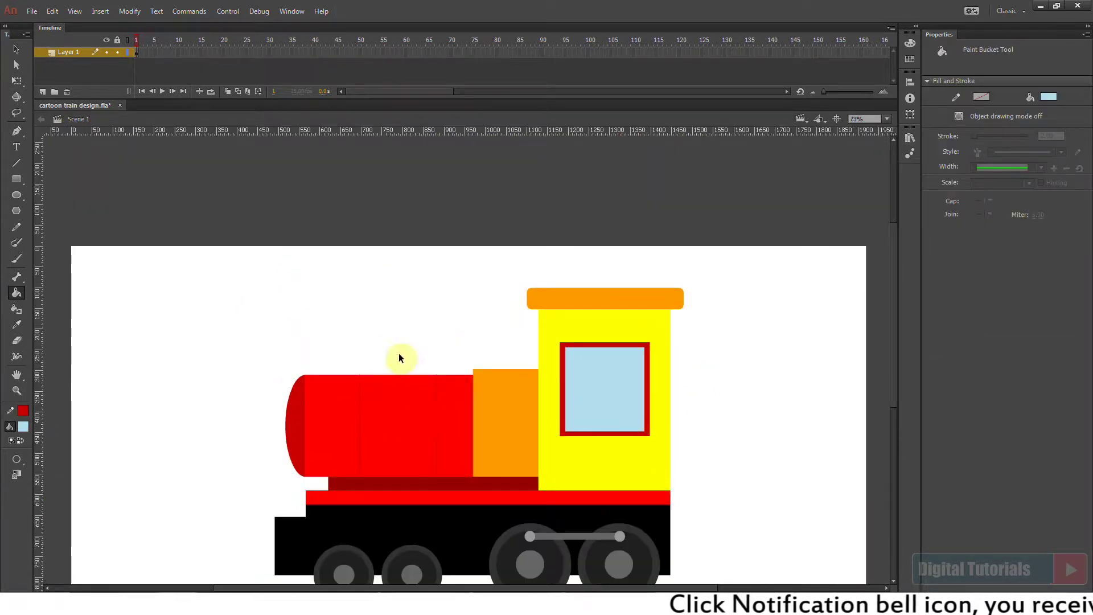
# Draw a thin horizontal bar with fully rounded ends behind the cab, fill it dark grey, and break it apart.
pyautogui.hotkey('ctrl', '=')
pyautogui.moveTo(728, 365); pyautogui.dragTo(735, 364)
pyautogui.click(23, 427)
pyautogui.click(171, 373)
pyautogui.press('k')
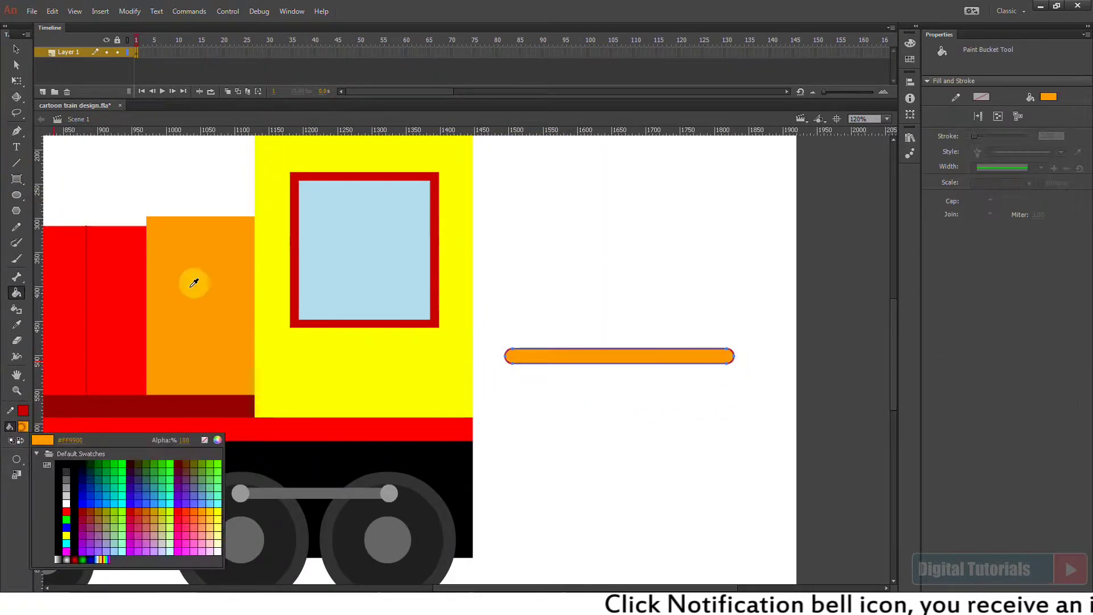
pyautogui.click(23, 427)
pyautogui.click(67, 468)
pyautogui.hotkey('ctrl', 'b')
pyautogui.keyDown('ctrl'); pyautogui.click(645, 435); pyautogui.keyUp('ctrl')
# Place the dark grey bar across the cab as a handrail and add three vertical posts beneath it.
pyautogui.moveTo(636, 361); pyautogui.dragTo(486, 368)
pyautogui.press('q')
pyautogui.moveTo(586, 354); pyautogui.dragTo(479, 247)
pyautogui.moveTo(550, 430); pyautogui.dragTo(625, 411)
pyautogui.moveTo(626, 411); pyautogui.dragTo(723, 407)
pyautogui.moveTo(525, 298); pyautogui.dragTo(796, 447)
pyautogui.moveTo(731, 381); pyautogui.dragTo(463, 374)
# Bring the long red strip in front of the railing so it covers the lower ends of the posts.
pyautogui.hotkey('ctrl', 'shift', 'Down')
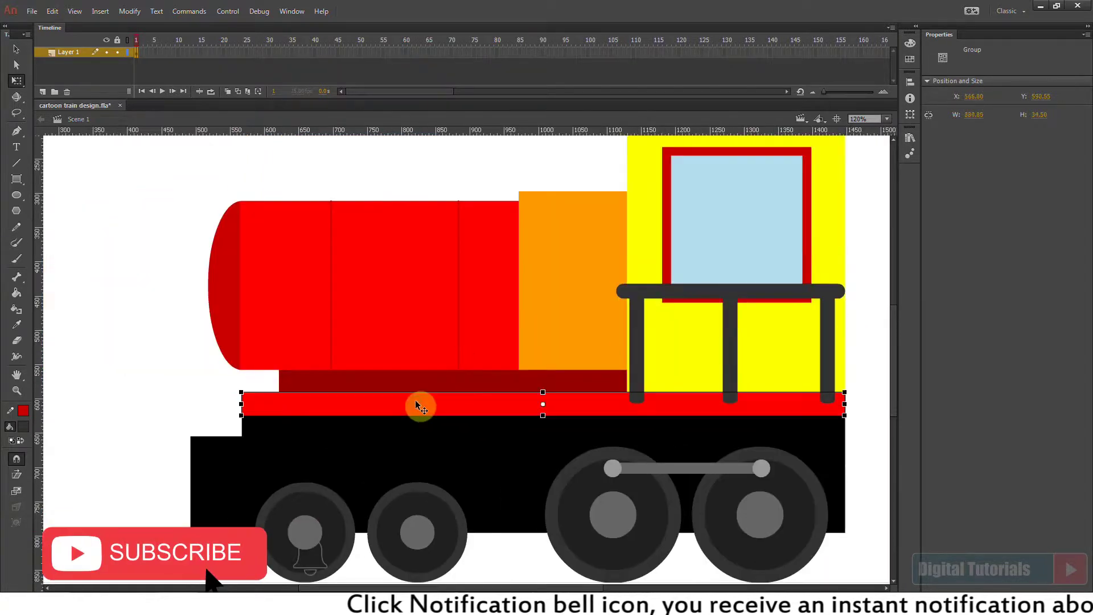
pyautogui.hotkey('ctrl', 'shift', 'Up')
pyautogui.hotkey('ctrl', '2')
# Shift the railing slightly down and move the cab window up so that they clear each other.
pyautogui.click(549, 367)
pyautogui.moveTo(602, 337); pyautogui.dragTo(600, 338)
pyautogui.moveTo(616, 303); pyautogui.dragTo(619, 292)
pyautogui.click(723, 348)
# Draw an orange six-sided polygon in the empty area ahead of the boiler and delete its outline.
pyautogui.moveTo(334, 316); pyautogui.dragTo(454, 458)
pyautogui.scroll(3, 453, 458)
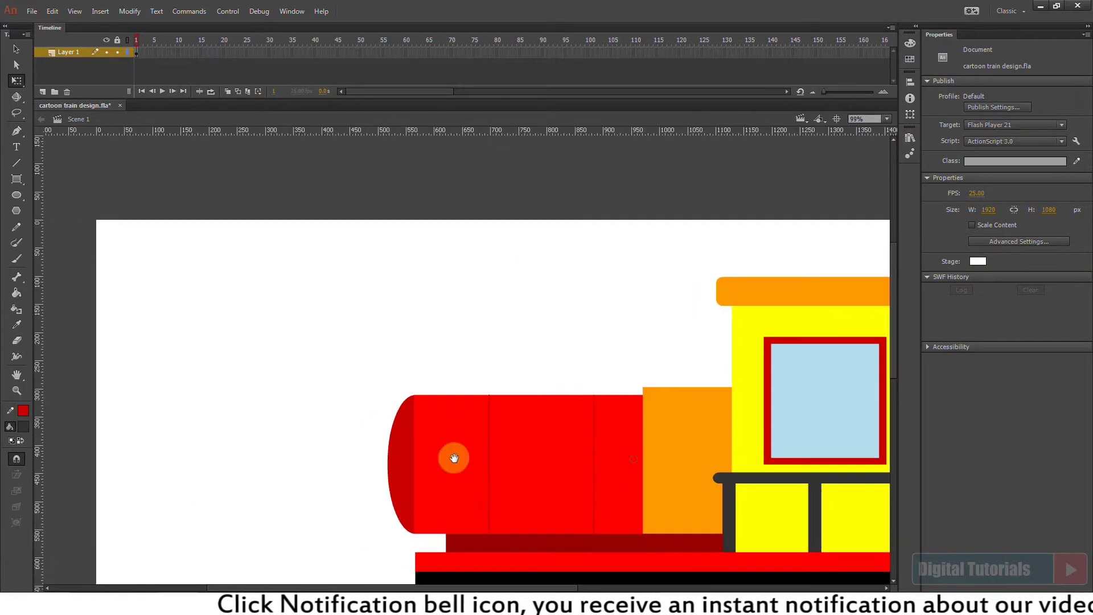
pyautogui.click(16, 179)
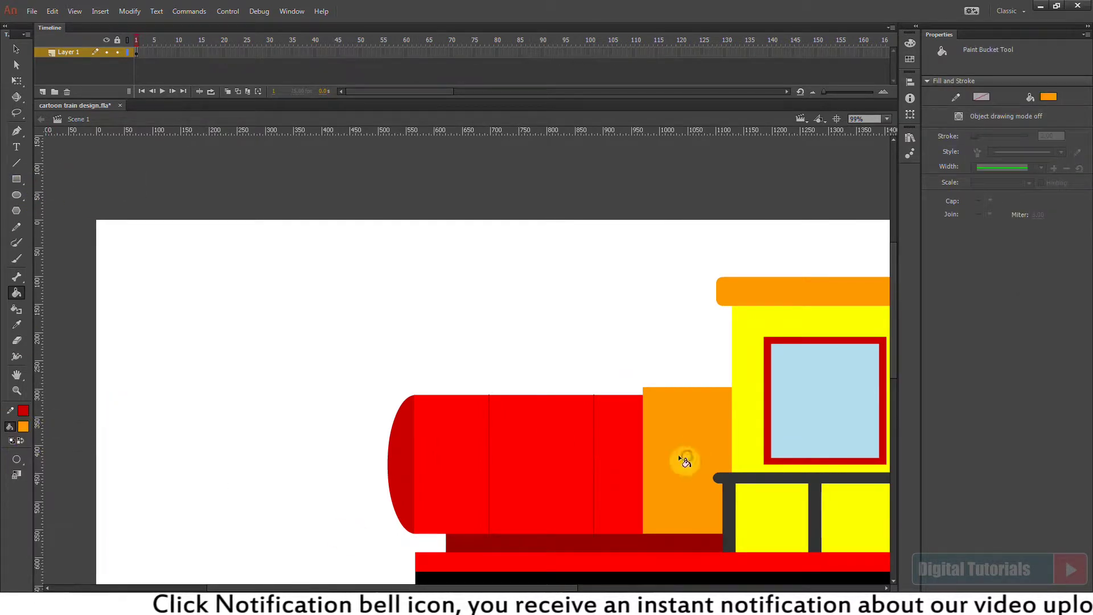
pyautogui.click(999, 243)
pyautogui.moveTo(540, 292); pyautogui.dragTo(488, 302)
pyautogui.write('6')
pyautogui.press('Return')
pyautogui.moveTo(229, 371); pyautogui.dragTo(270, 389)
pyautogui.keyDown('ctrl'); pyautogui.doubleClick(263, 396); pyautogui.keyUp('ctrl')
pyautogui.press('Delete')
# Split the orange hexagon horizontally through its middle and move the upper half up to leave a gap.
pyautogui.scroll(3, 220, 440)
pyautogui.moveTo(442, 408); pyautogui.dragTo(598, 491)
pyautogui.moveTo(500, 403); pyautogui.dragTo(501, 404)
pyautogui.hotkey('shift', 'Up')
pyautogui.hotkey('shift', 'Up')
pyautogui.hotkey('shift', 'Up')
pyautogui.hotkey('shift', 'Up')
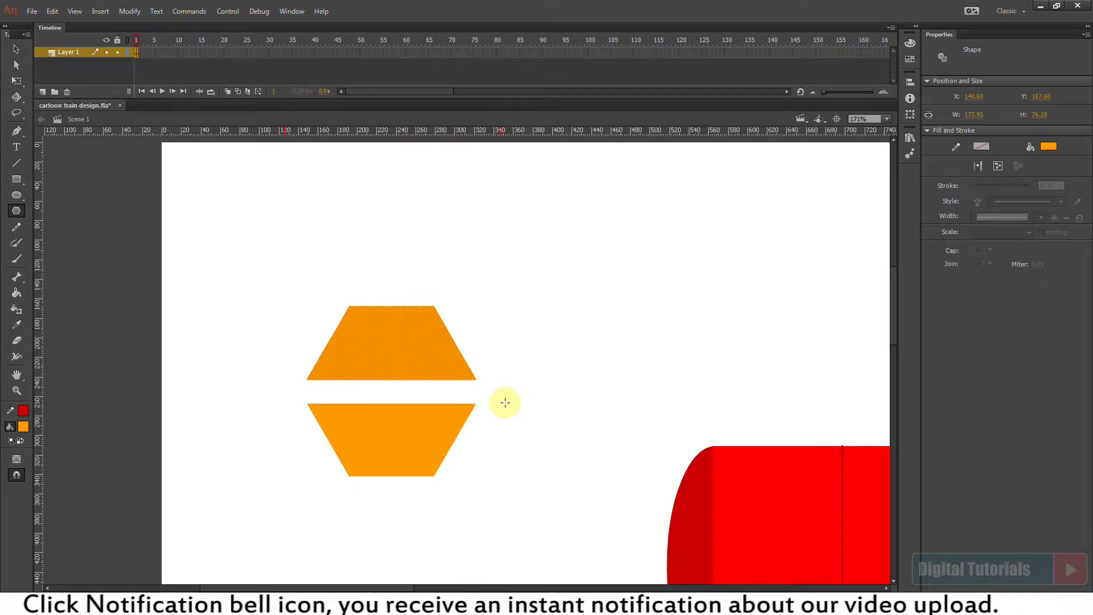
# Close both ends of the hexagon's gap with vertical lines, fill it amber yellow, and delete the lines.
pyautogui.press('n')
pyautogui.moveTo(307, 399); pyautogui.dragTo(308, 403)
pyautogui.click(23, 426)
pyautogui.click(209, 510)
pyautogui.press('k')
pyautogui.keyDown('ctrl'); pyautogui.click(476, 397); pyautogui.keyUp('ctrl')
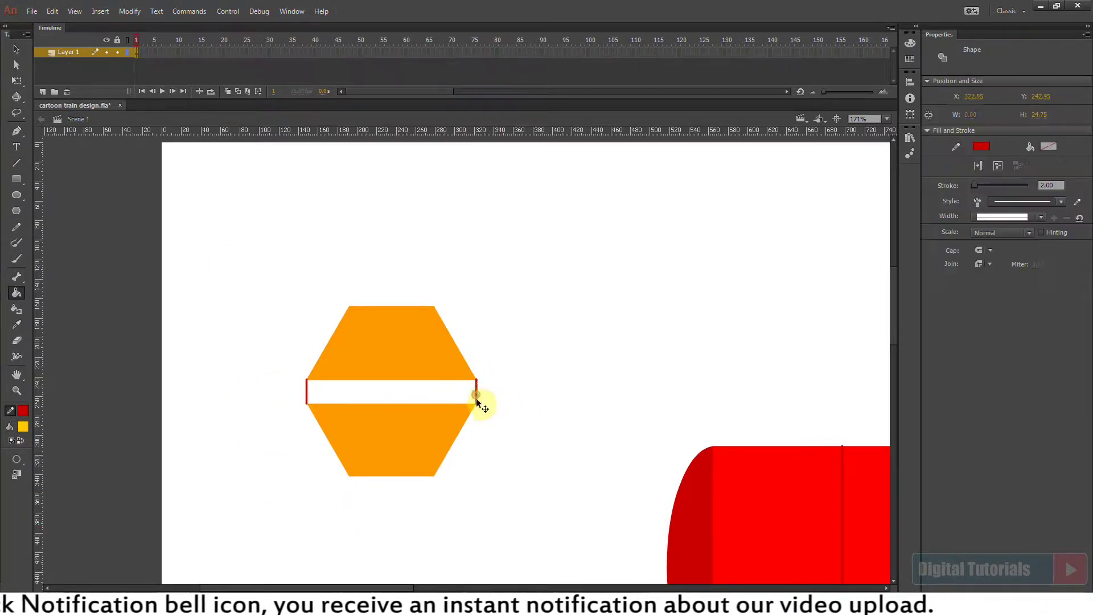
pyautogui.press('Delete')
# Squash the lower and upper orange halves of the chimney top slightly in height.
pyautogui.moveTo(378, 495); pyautogui.dragTo(396, 441)
pyautogui.press('q')
pyautogui.click(398, 424)
pyautogui.click(398, 325)
pyautogui.moveTo(396, 282); pyautogui.dragTo(396, 292)
# Group the three chimney top pieces and nudge the group to the right.
pyautogui.moveTo(520, 264); pyautogui.dragTo(302, 534)
pyautogui.hotkey('ctrl', 'g')
pyautogui.press('v')
pyautogui.hotkey('shift', 'Right')
pyautogui.hotkey('shift', 'Right')
pyautogui.hotkey('shift', 'Right')
pyautogui.hotkey('shift', 'Right')
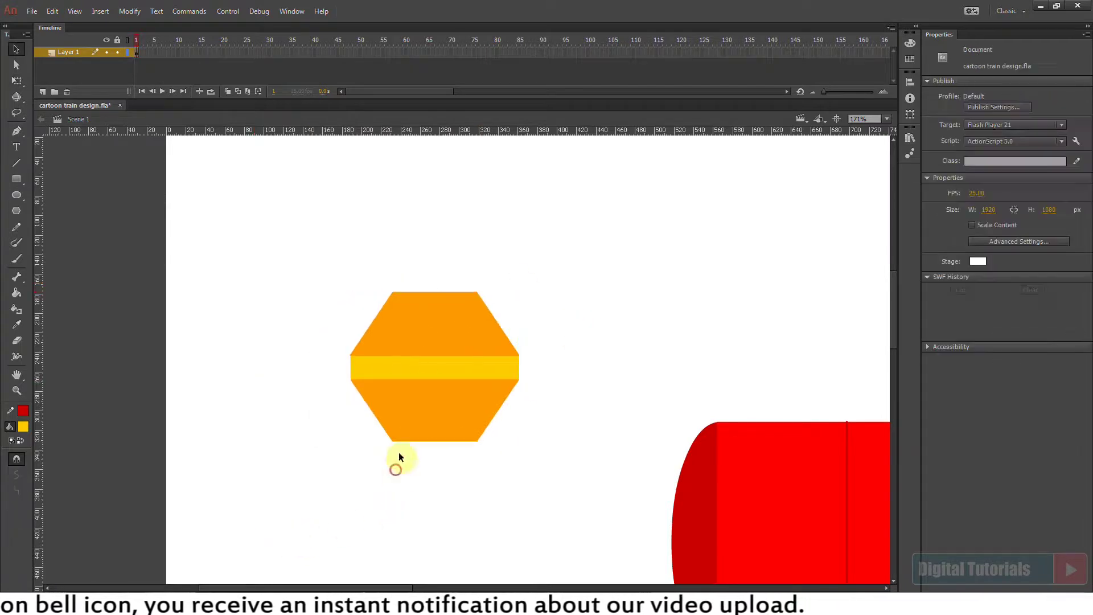
pyautogui.click(395, 470)
# Draw a very dark red rectangle beneath the chimney top, as wide as its base, and delete the outline.
pyautogui.press('r')
pyautogui.click(24, 426)
pyautogui.click(181, 462)
pyautogui.moveTo(395, 421); pyautogui.dragTo(476, 520)
pyautogui.keyDown('ctrl'); pyautogui.doubleClick(476, 517); pyautogui.keyUp('ctrl')
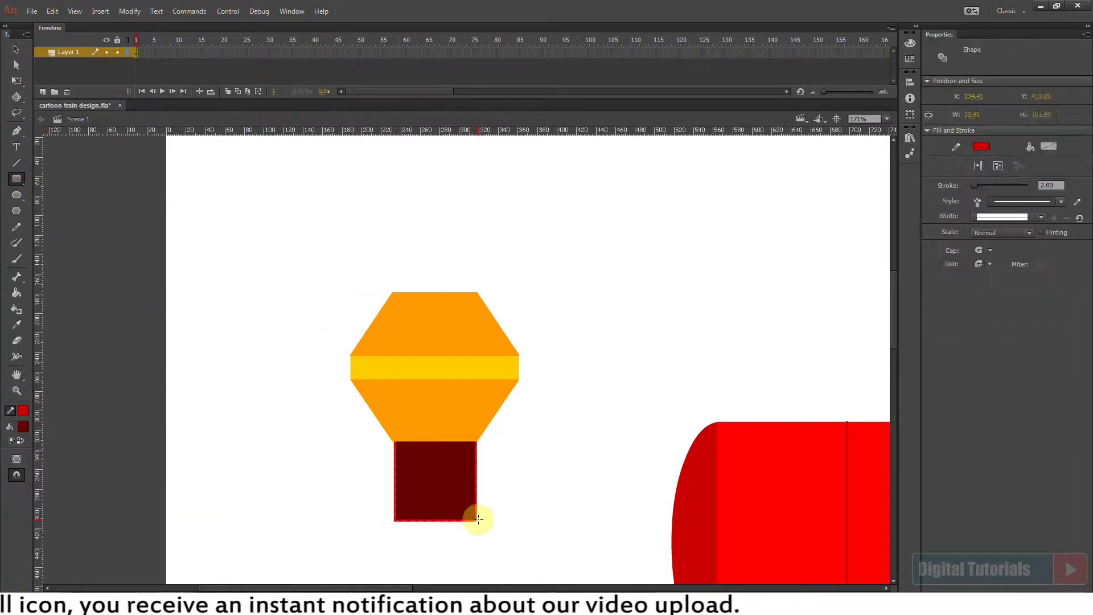
pyautogui.press('Delete')
pyautogui.press('q')
pyautogui.click(428, 481)
pyautogui.click(23, 427)
pyautogui.click(236, 438)
pyautogui.click(658, 230)
pyautogui.moveTo(659, 492); pyautogui.dragTo(616, 411)
# Recolour the chimney neck from very dark red to dark red 940000.
pyautogui.press('i')
pyautogui.click(642, 442)
pyautogui.click(23, 426)
pyautogui.click(224, 438)
pyautogui.click(592, 301)
pyautogui.moveTo(574, 254); pyautogui.dragTo(574, 286)
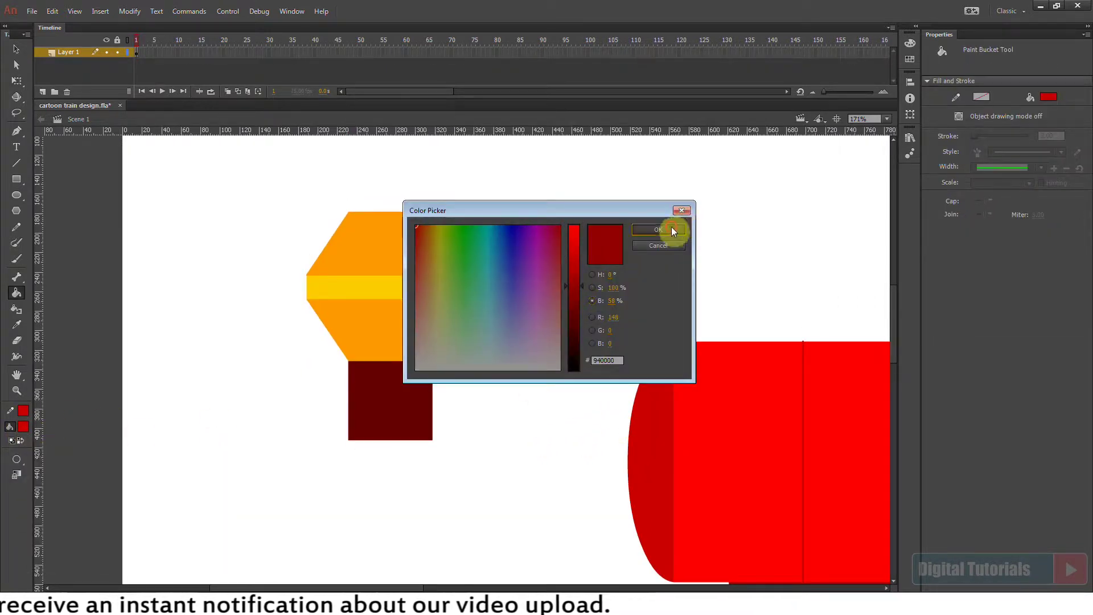
pyautogui.click(678, 229)
pyautogui.click(402, 401)
# Group the recoloured chimney neck and send it one level backward.
pyautogui.keyDown('ctrl'); pyautogui.click(402, 402); pyautogui.keyUp('ctrl')
pyautogui.hotkey('ctrl', 'g')
pyautogui.hotkey('ctrl', 'Down')
# Draw a very dark red base plate below the chimney neck, slightly wider than the neck, and delete its outline.
pyautogui.click(24, 426)
pyautogui.click(217, 440)
pyautogui.moveTo(574, 284); pyautogui.dragTo(574, 311)
pyautogui.click(659, 231)
pyautogui.press('r')
pyautogui.moveTo(334, 412); pyautogui.dragTo(444, 487)
pyautogui.keyDown('ctrl'); pyautogui.doubleClick(444, 485); pyautogui.keyUp('ctrl')
pyautogui.press('Delete')
# Place the grouped chimney upright on top of the boiler's front part.
pyautogui.scroll(3, 391, 472)
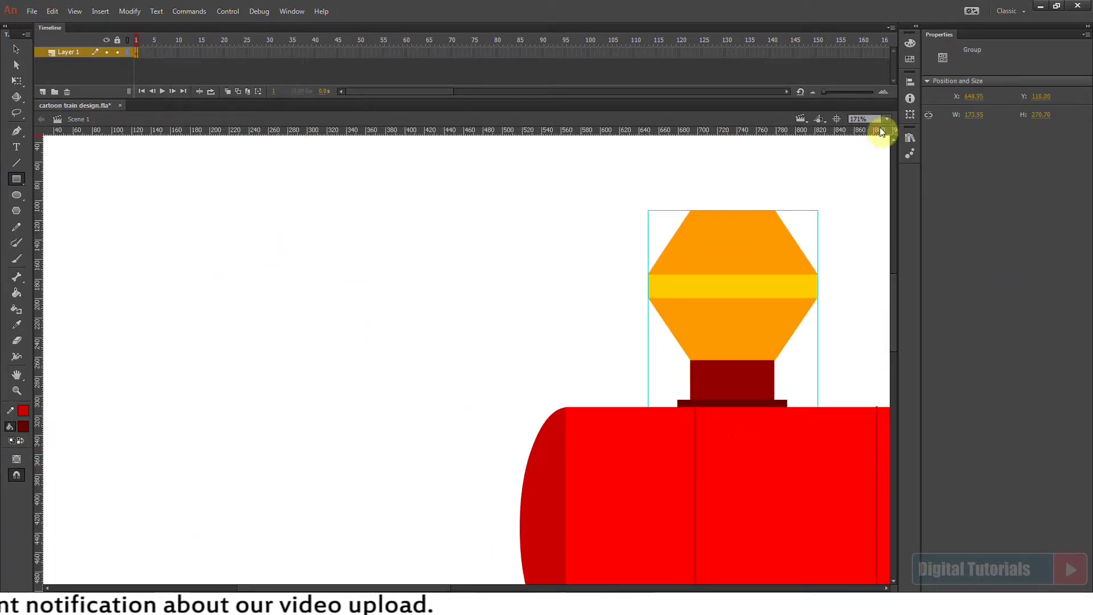
pyautogui.click(887, 119)
pyautogui.click(877, 130)
pyautogui.press('q')
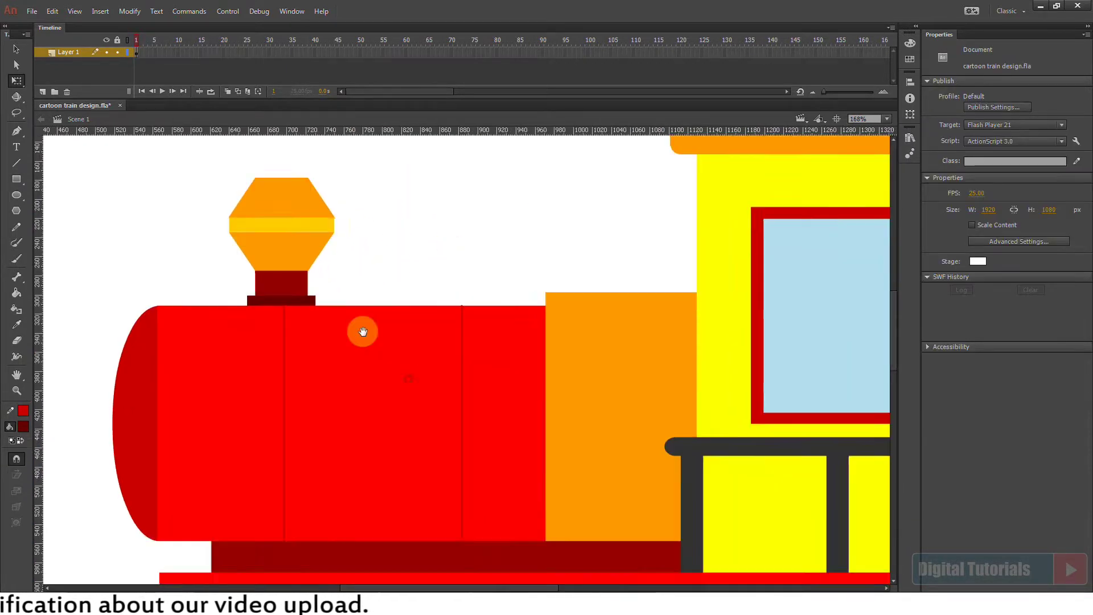
# Draw a very dark red rounded dome on the boiler behind the chimney, break it apart, group it and send it to the back.
pyautogui.click(23, 426)
pyautogui.click(17, 179)
pyautogui.click(46, 193)
pyautogui.moveTo(364, 203)
pyautogui.mouseDown()
pyautogui.moveTo(465, 343)
pyautogui.moveTo(466, 316)
pyautogui.mouseUp()
pyautogui.hotkey('ctrl', 'b')
pyautogui.hotkey('ctrl', 'g')
pyautogui.hotkey('ctrl', 'shift', 'Down')
pyautogui.moveTo(428, 259); pyautogui.dragTo(429, 348)
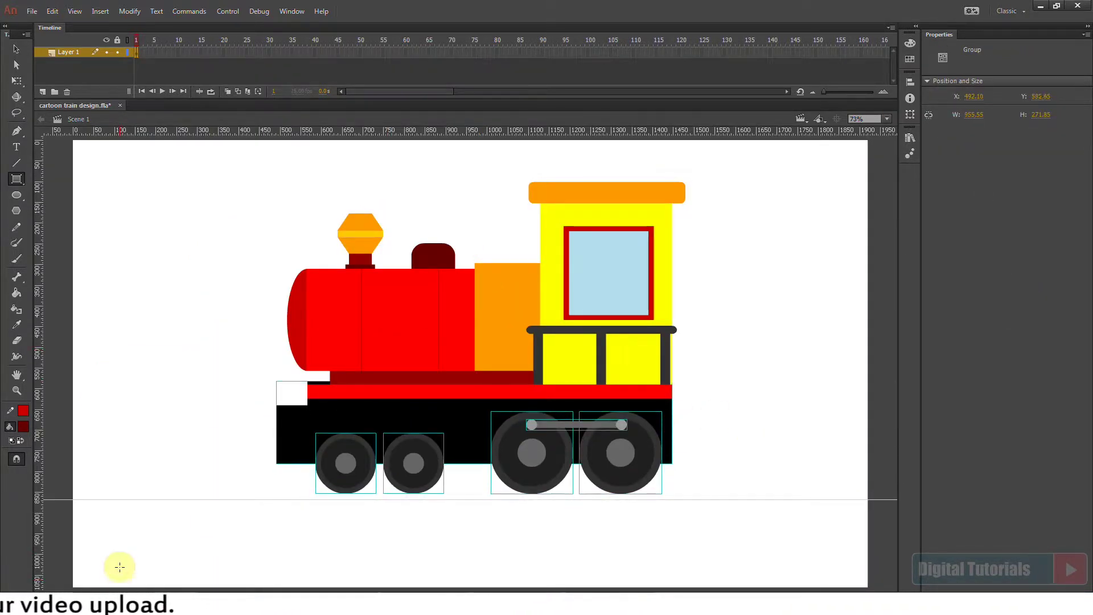
# Lower the top edge of the black chassis group slightly to reduce its height.
pyautogui.press('q')
pyautogui.click(119, 567)
pyautogui.click(467, 419)
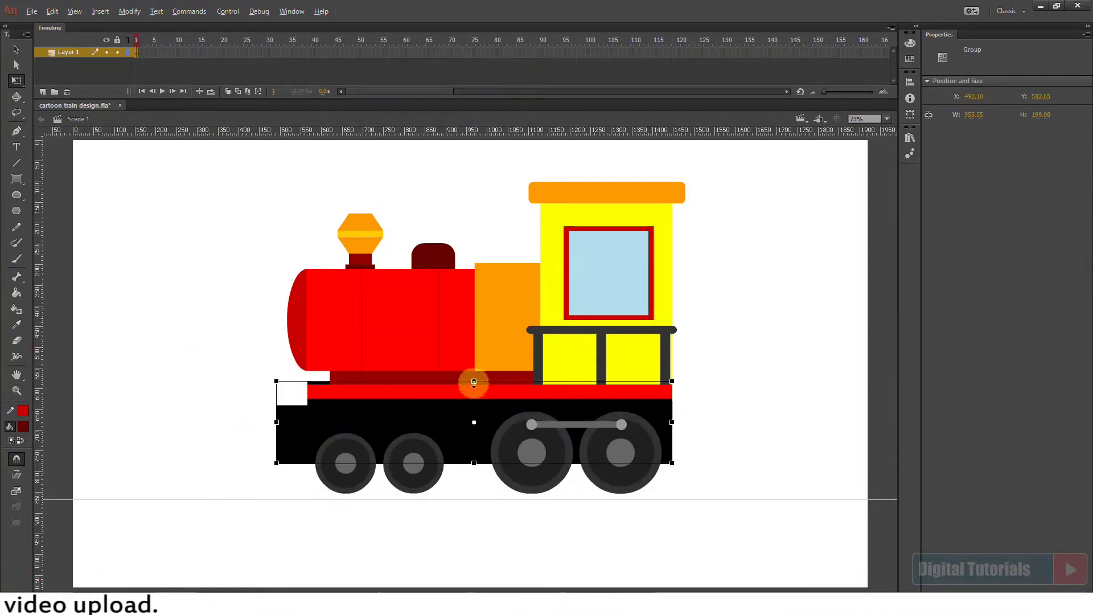
pyautogui.moveTo(474, 382); pyautogui.dragTo(474, 385)
pyautogui.click(425, 528)
# Draw a rounded rectangle in front of the chassis down to the guide line, filled with the boiler front's darker red.
pyautogui.click(21, 180)
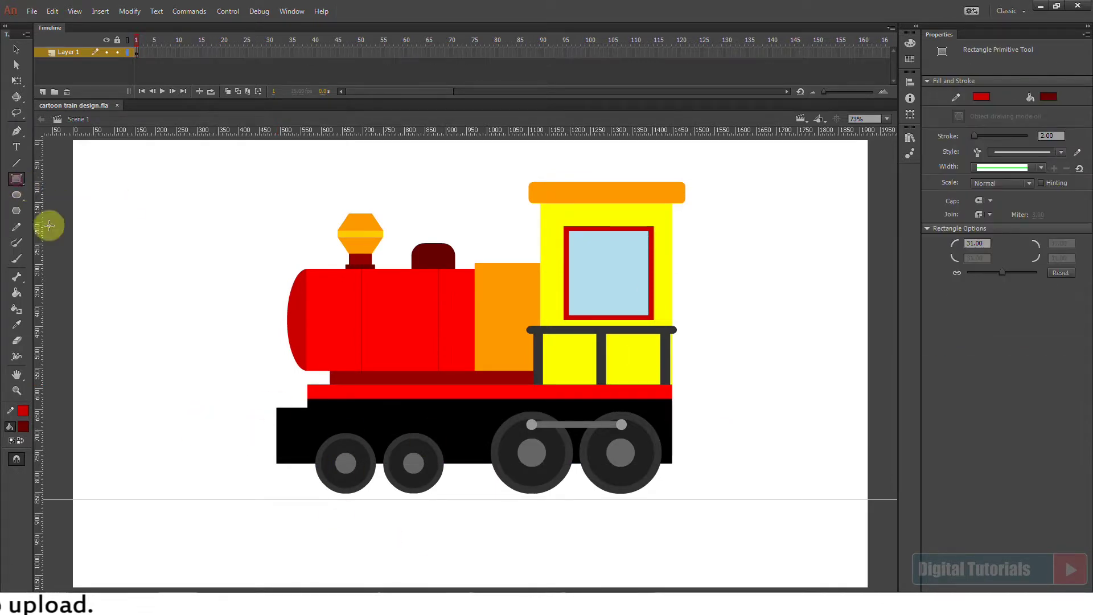
pyautogui.moveTo(276, 408); pyautogui.dragTo(161, 499)
pyautogui.moveTo(276, 420); pyautogui.dragTo(277, 414)
pyautogui.press('k')
pyautogui.click(23, 427)
pyautogui.click(296, 324)
pyautogui.click(247, 417)
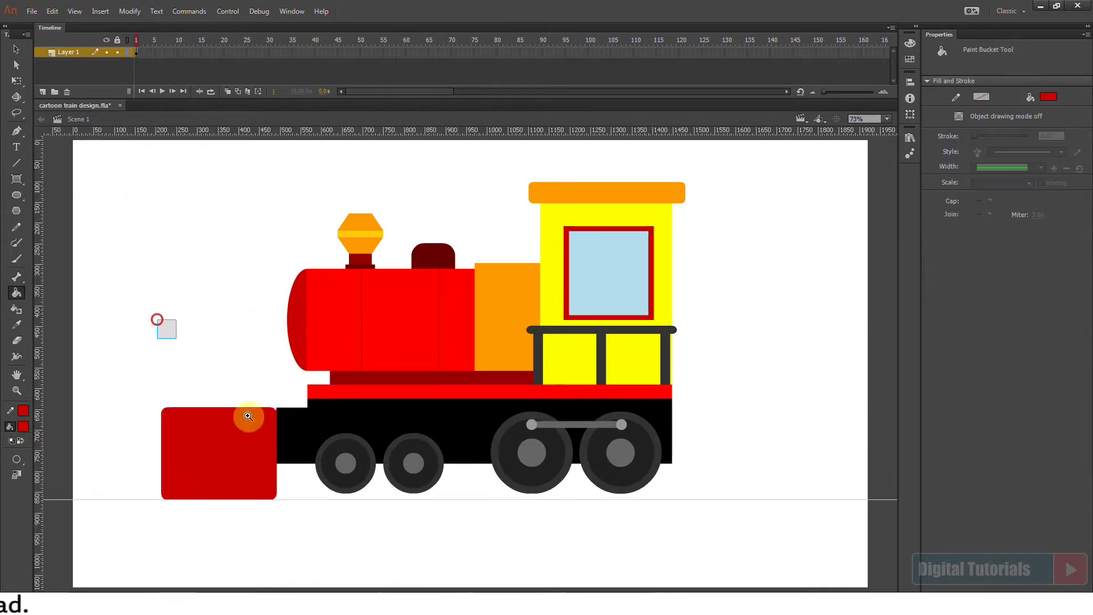
# Break the red rounded rectangle apart, delete its outline and group it.
pyautogui.moveTo(157, 323); pyautogui.dragTo(383, 545)
pyautogui.keyDown('ctrl'); pyautogui.click(461, 428); pyautogui.keyUp('ctrl')
pyautogui.hotkey('ctrl', 'b')
pyautogui.keyDown('ctrl'); pyautogui.doubleClick(401, 305); pyautogui.keyUp('ctrl')
pyautogui.press('Delete')
pyautogui.keyDown('ctrl'); pyautogui.click(413, 365); pyautogui.keyUp('ctrl')
pyautogui.hotkey('ctrl', 'g')
# Break the red group apart, cut it with a black diagonal line, and delete the upper front triangle and the line.
pyautogui.press('q')
pyautogui.click(414, 259)
pyautogui.hotkey('ctrl', 'b')
pyautogui.press('n')
pyautogui.click(23, 411)
pyautogui.click(38, 444)
pyautogui.moveTo(254, 479); pyautogui.dragTo(488, 298)
pyautogui.keyDown('ctrl'); pyautogui.click(406, 354); pyautogui.keyUp('ctrl')
pyautogui.press('Delete')
pyautogui.keyDown('ctrl'); pyautogui.doubleClick(408, 359); pyautogui.keyUp('ctrl')
pyautogui.press('Delete')
# Cut the cowcatcher's rounded top edge with a straight horizontal line and delete the sliver above it.
pyautogui.moveTo(294, 387); pyautogui.dragTo(295, 470)
pyautogui.moveTo(521, 229); pyautogui.dragTo(582, 229)
pyautogui.keyDown('ctrl'); pyautogui.click(561, 223); pyautogui.keyUp('ctrl')
pyautogui.press('Delete')
# Stretch the cowcatcher up to the chassis's top edge and trim a thin strip off its front tip.
pyautogui.press('q')
pyautogui.click(484, 342)
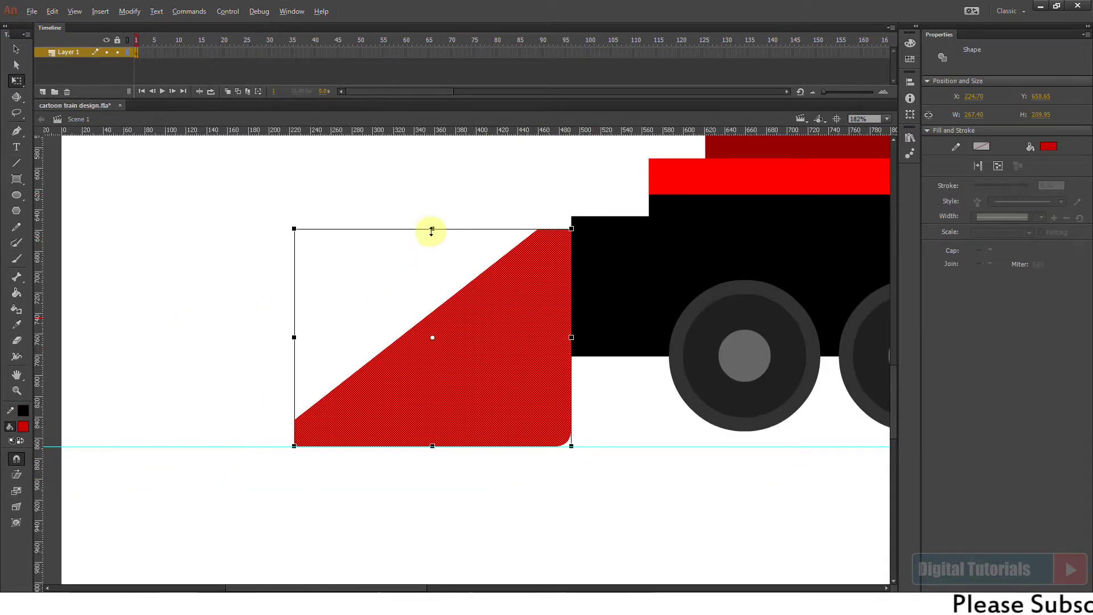
pyautogui.moveTo(432, 230); pyautogui.dragTo(431, 216)
pyautogui.moveTo(276, 409); pyautogui.dragTo(298, 457)
pyautogui.press('Delete')
# Draw four black-outlined upright rounded slots across the cowcatcher, getting shorter toward its front tip.
pyautogui.press('r')
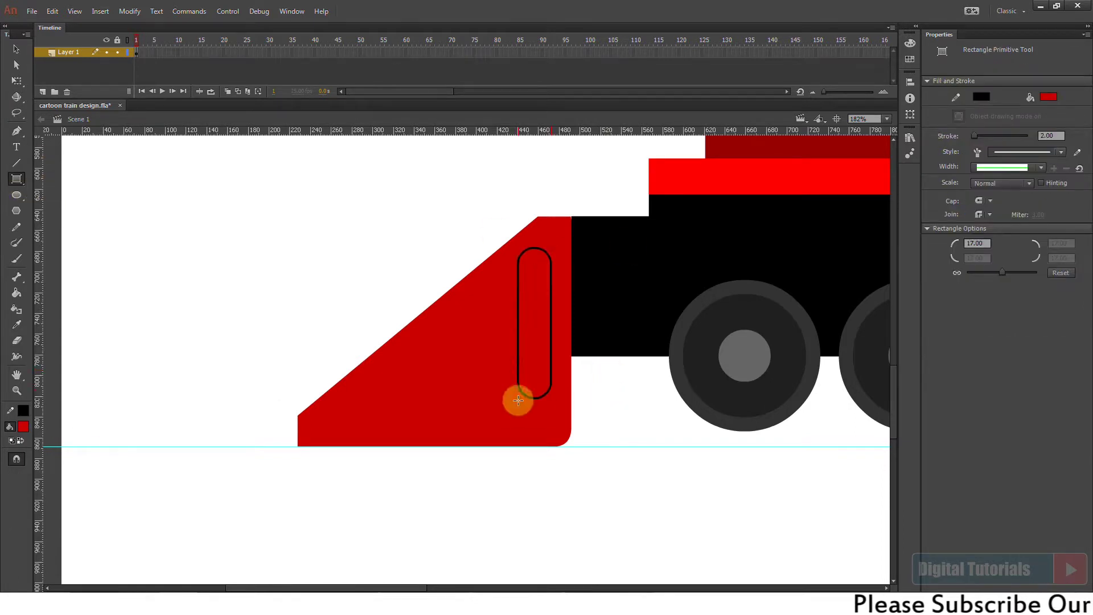
pyautogui.moveTo(518, 400); pyautogui.dragTo(526, 420)
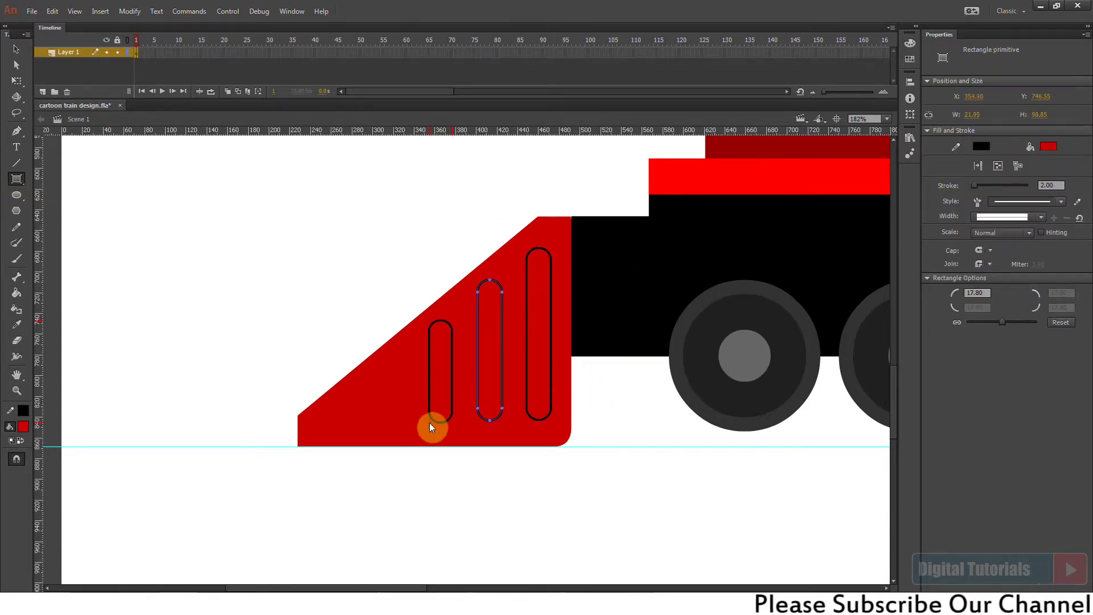
pyautogui.moveTo(399, 418); pyautogui.dragTo(405, 415)
# Break the four slots apart and delete their fills and outlines to cut openings in the cowcatcher.
pyautogui.moveTo(341, 256); pyautogui.dragTo(558, 419)
pyautogui.hotkey('ctrl', 'b')
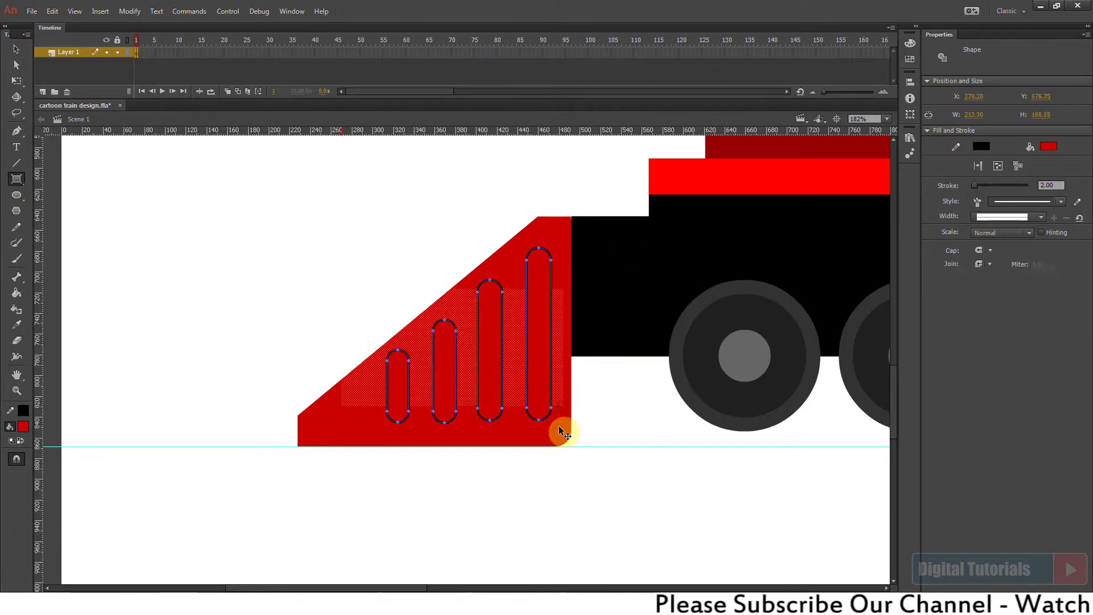
pyautogui.keyDown('ctrl'); pyautogui.click(539, 393); pyautogui.keyUp('ctrl')
pyautogui.keyDown('ctrl'); pyautogui.keyDown('shift'); pyautogui.click(490, 393); pyautogui.keyUp('shift'); pyautogui.keyUp('ctrl')
pyautogui.keyDown('ctrl'); pyautogui.keyDown('shift'); pyautogui.click(445, 395); pyautogui.keyUp('shift'); pyautogui.keyUp('ctrl')
pyautogui.press('Delete')
pyautogui.doubleClick(550, 411)
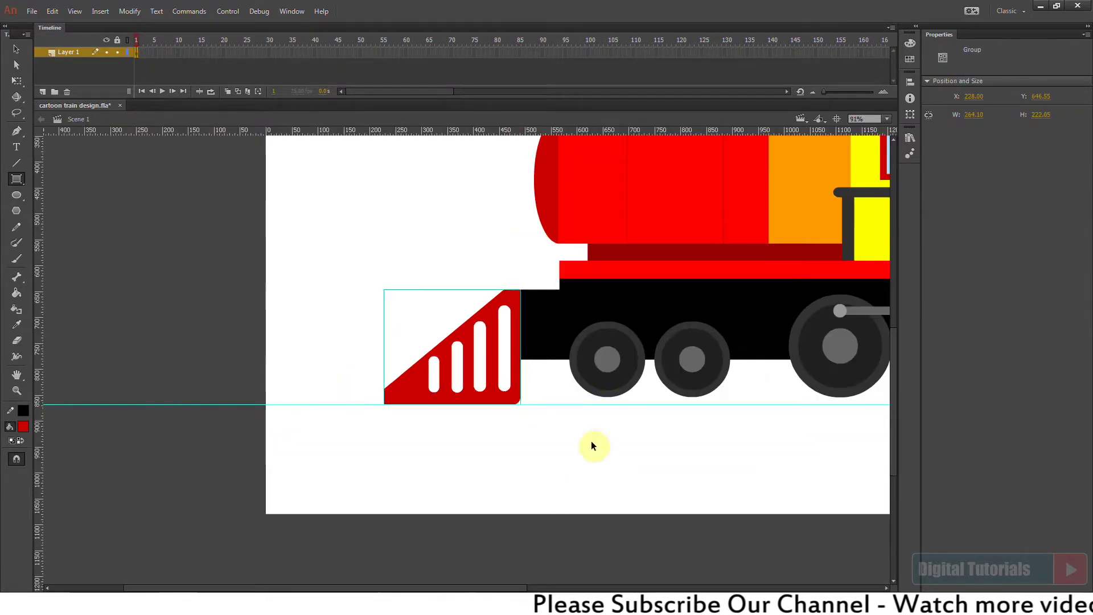
# Reduce the cowcatcher group's height so its bottom edge sits just above the guide line.
pyautogui.moveTo(591, 444); pyautogui.dragTo(488, 493)
pyautogui.press('q')
pyautogui.moveTo(336, 508); pyautogui.dragTo(345, 494)
pyautogui.click(279, 411)
pyautogui.hotkey('ctrl', '2')
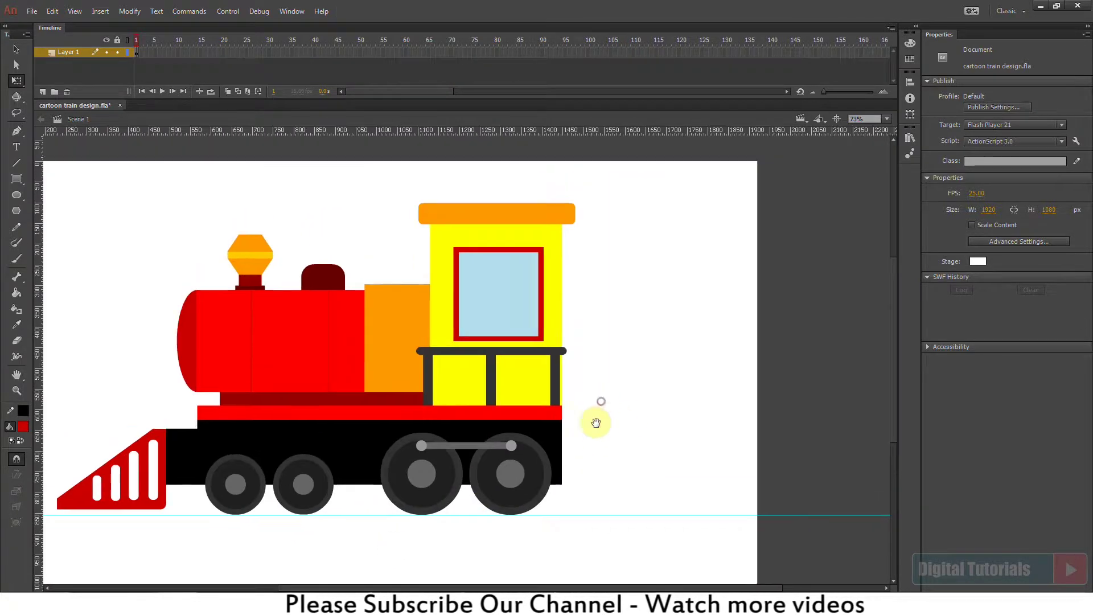
# Draw a long rounded rectangle about 488 by 52 px, fill it white and place it above the stage.
pyautogui.click(308, 327)
pyautogui.click(93, 212)
pyautogui.moveTo(84, 263); pyautogui.dragTo(393, 295)
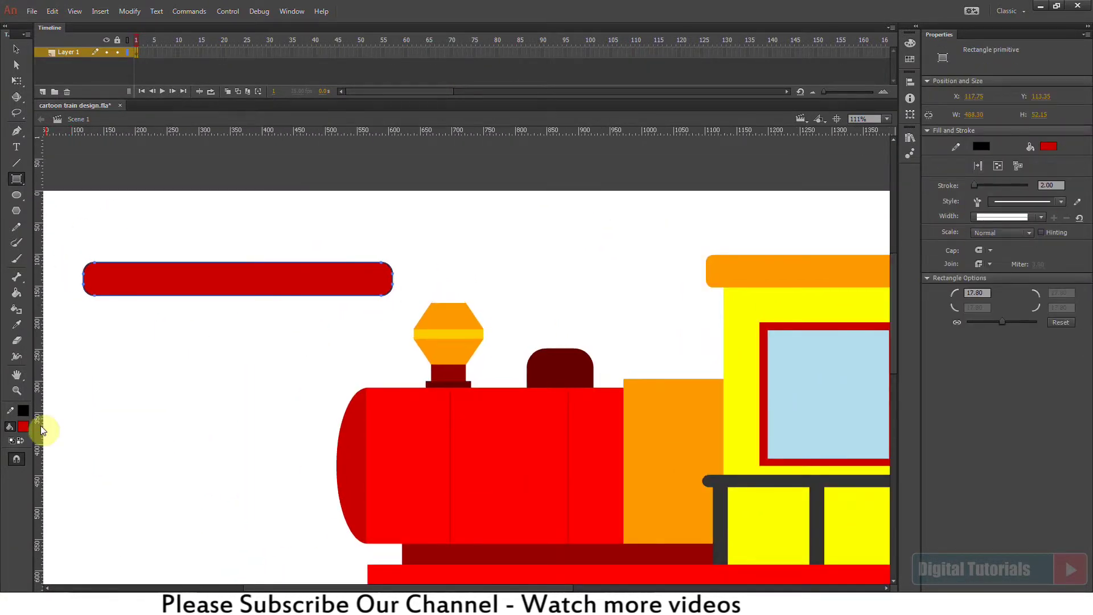
pyautogui.click(22, 427)
pyautogui.click(52, 487)
pyautogui.moveTo(190, 289); pyautogui.dragTo(261, 178)
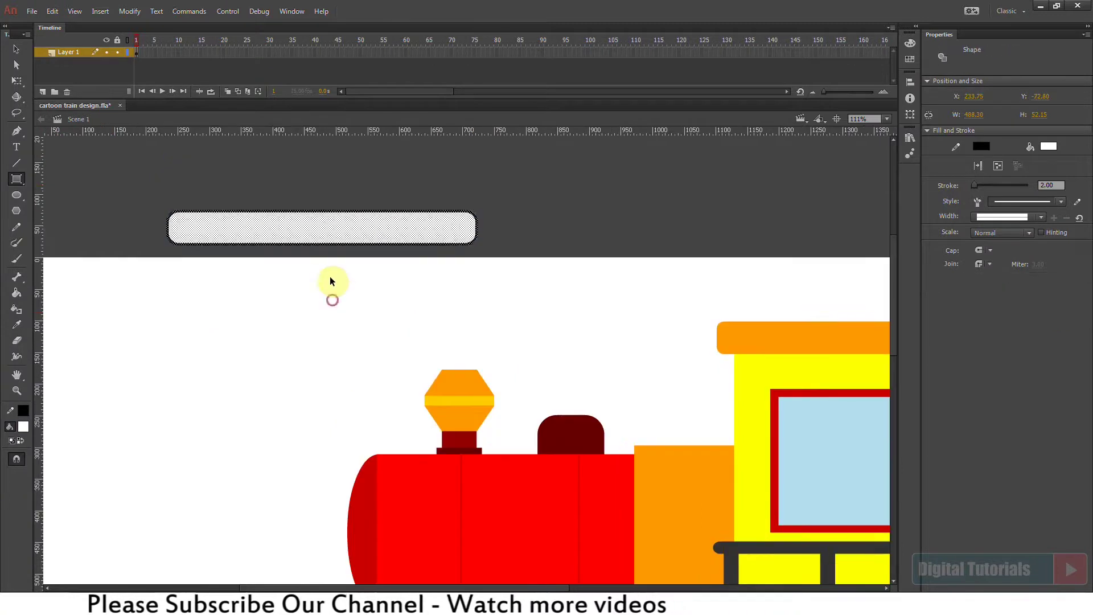
# Convert the white bar to a symbol named white and set its alpha to 20%.
pyautogui.press('F8')
pyautogui.write('white')
pyautogui.press('Return')
pyautogui.click(927, 151)
pyautogui.click(1002, 166)
pyautogui.click(993, 230)
pyautogui.click(1057, 183)
pyautogui.write('20')
pyautogui.press('Return')
# Place the white bar on the boiler as a highlight, raise its alpha, and send it behind the orange box.
pyautogui.press('v')
pyautogui.moveTo(262, 231); pyautogui.dragTo(502, 493)
pyautogui.moveTo(981, 183); pyautogui.dragTo(995, 183)
pyautogui.hotkey('ctrl', 'Down')
pyautogui.hotkey('shift', 'Left')
pyautogui.moveTo(470, 497); pyautogui.dragTo(408, 409)
# Bring a copy of the red boiler body to the front and delete its upper part inside the group.
pyautogui.click(354, 448)
pyautogui.moveTo(340, 393); pyautogui.dragTo(374, 435)
pyautogui.hotkey('ctrl', 'shift', 'Up')
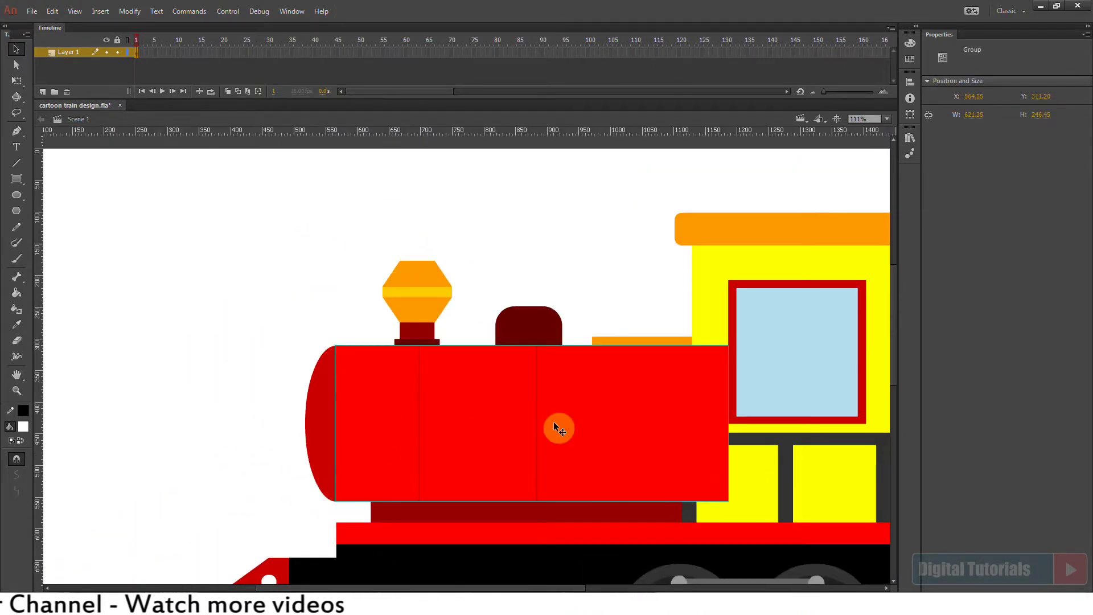
pyautogui.doubleClick(554, 423)
pyautogui.moveTo(257, 290); pyautogui.dragTo(767, 431)
pyautogui.press('Delete')
# Fill the remaining lower boiler band black with no outline.
pyautogui.click(23, 426)
pyautogui.click(36, 455)
pyautogui.click(21, 410)
pyautogui.click(202, 426)
pyautogui.doubleClick(262, 450)
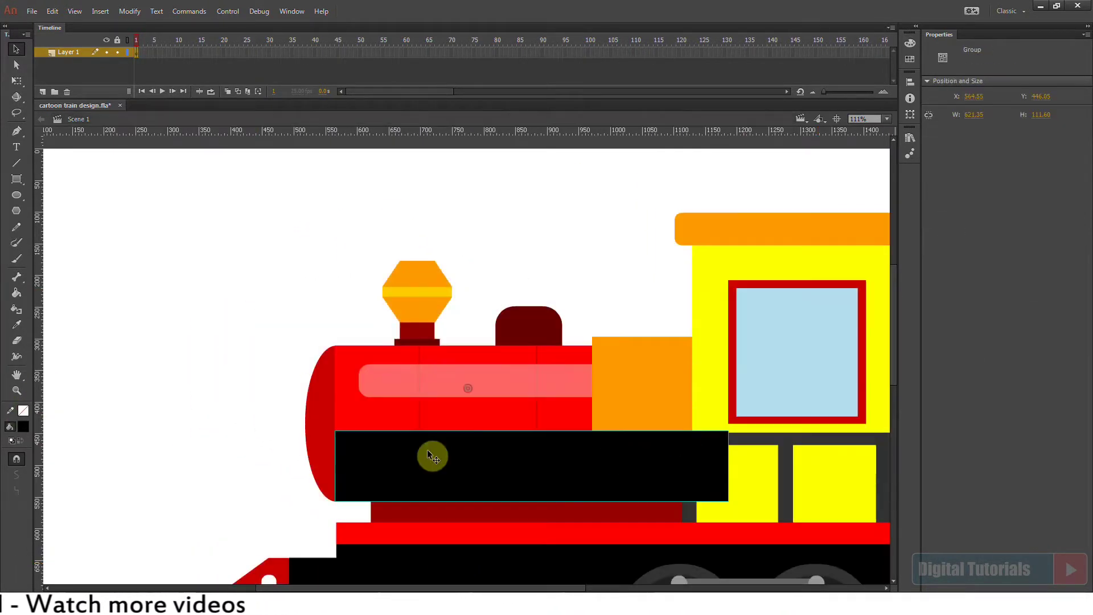
# Convert the black band to a symbol named black and set its alpha to 20%.
pyautogui.press('F8')
pyautogui.write('b')
pyautogui.press('Return')
pyautogui.click(1002, 166)
pyautogui.click(989, 230)
pyautogui.doubleClick(1057, 183)
pyautogui.write('25')
# Send the black shade two levels backward and shift the white highlight slightly up and toward the boiler's front.
pyautogui.click(508, 472)
pyautogui.hotkey('ctrl', 'Down')
pyautogui.hotkey('ctrl', 'Down')
pyautogui.moveTo(445, 393); pyautogui.dragTo(435, 381)
# Lower the top edge of the boiler's black shade slightly to make it shorter.
pyautogui.click(494, 462)
pyautogui.press('q')
pyautogui.moveTo(531, 430); pyautogui.dragTo(529, 437)
pyautogui.click(234, 473)
pyautogui.click(374, 463)
pyautogui.click(224, 490)
pyautogui.click(364, 468)
pyautogui.hotkey('ctrl', '2')
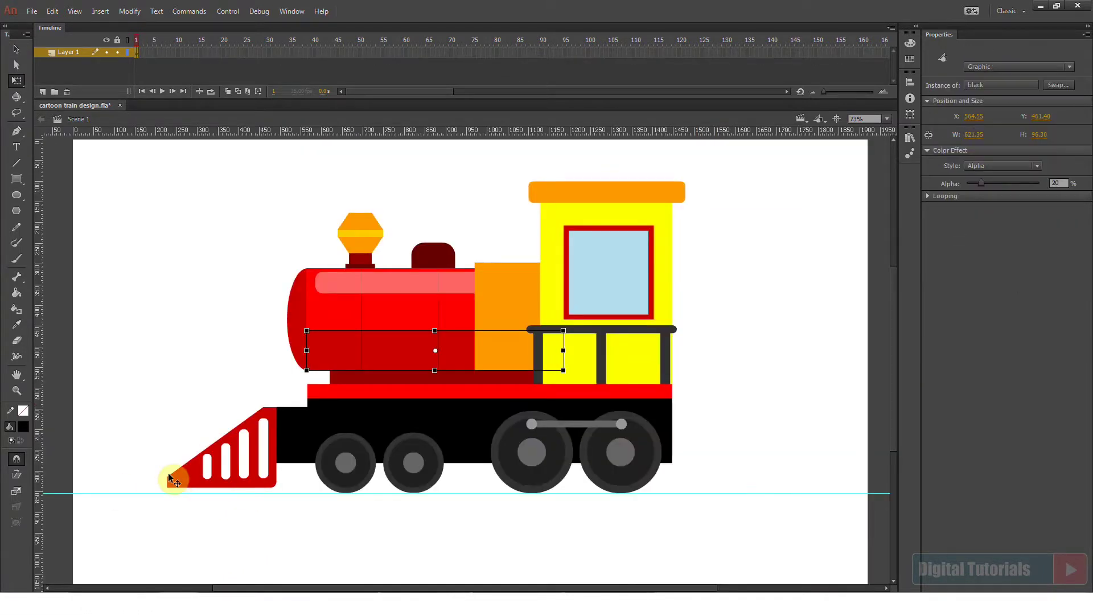
# Reduce the opacity of the boiler's black shade and white highlight.
pyautogui.click(341, 439)
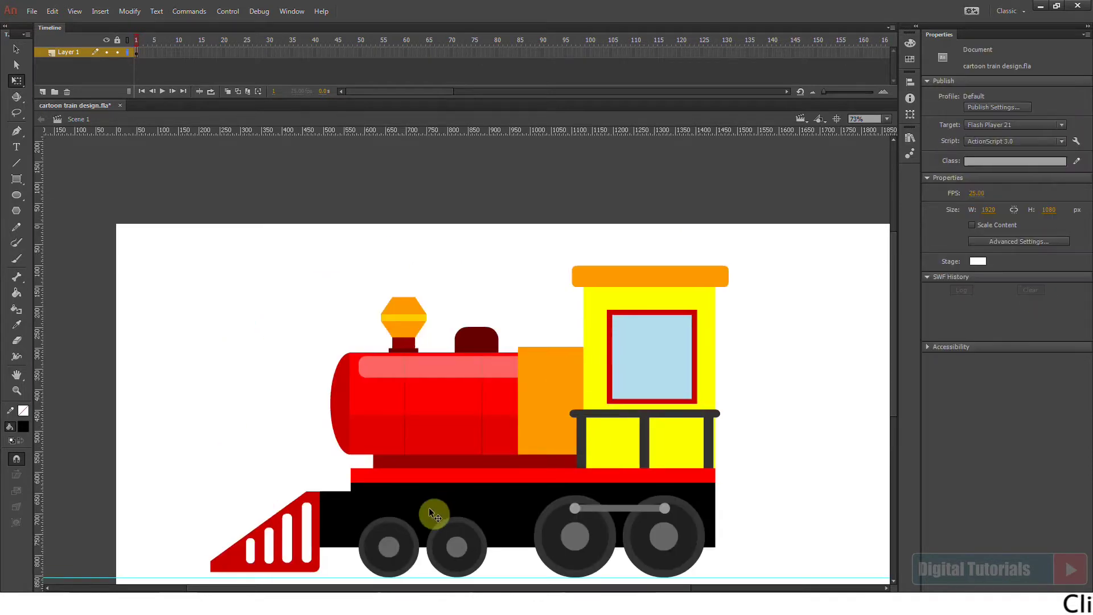
pyautogui.click(271, 437)
pyautogui.moveTo(331, 263); pyautogui.dragTo(589, 428)
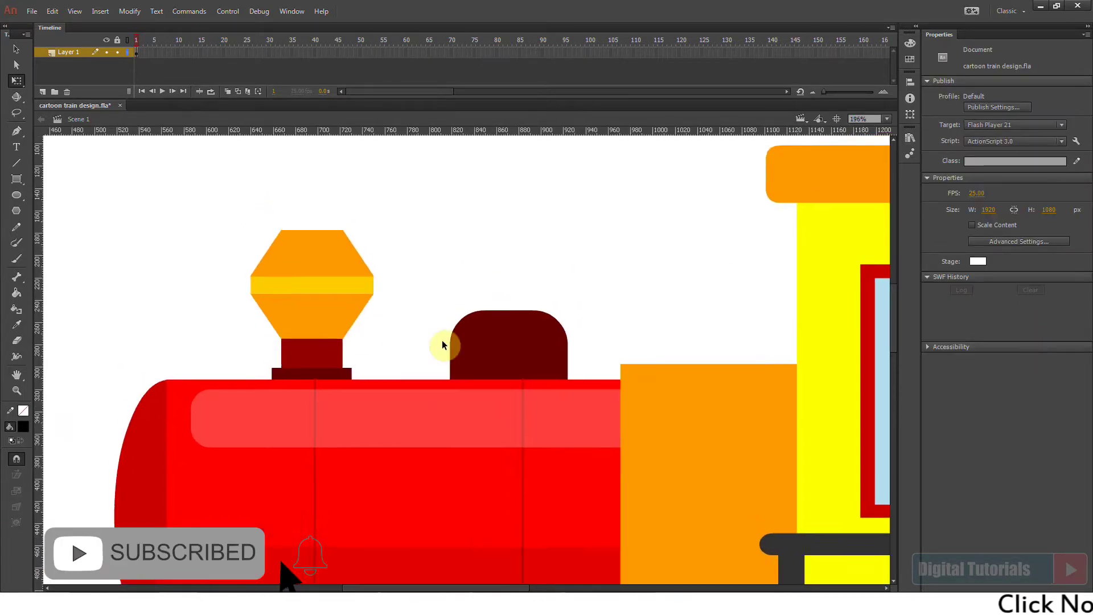
pyautogui.hotkey('ctrl', '-')
pyautogui.moveTo(656, 444); pyautogui.dragTo(657, 453)
pyautogui.click(887, 119)
pyautogui.click(886, 132)
pyautogui.press('v')
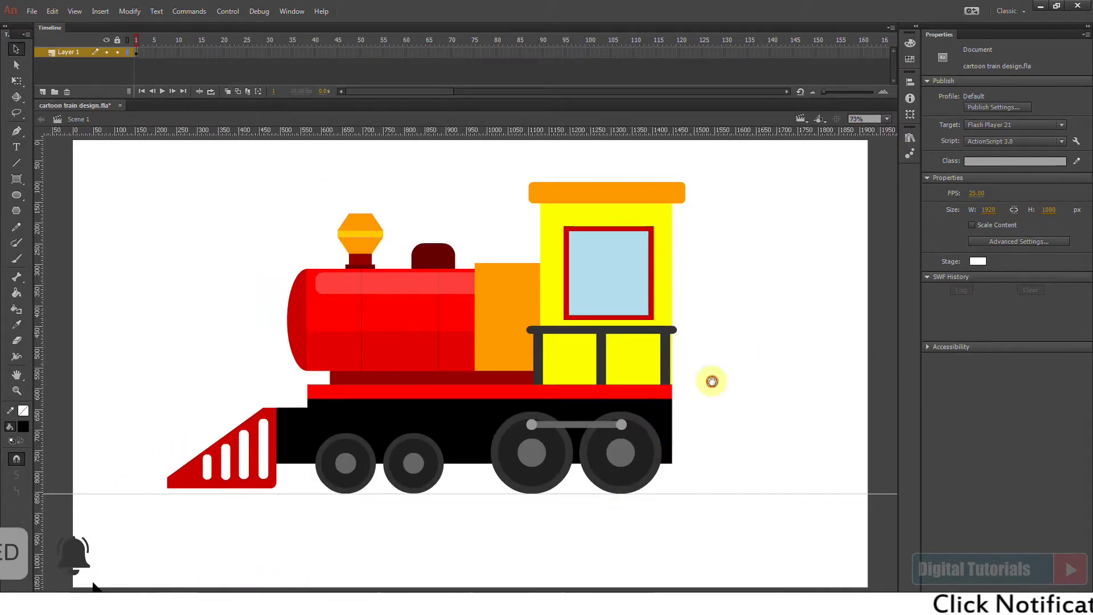
# Select the complete train and scale it down, resting its wheels on the guide line near the middle of the stage.
pyautogui.moveTo(724, 165); pyautogui.dragTo(186, 574)
pyautogui.click(632, 447)
pyautogui.click(555, 432)
pyautogui.moveTo(776, 171); pyautogui.dragTo(155, 548)
pyautogui.click(151, 539)
pyautogui.hotkey('ctrl', '-')
pyautogui.moveTo(149, 212); pyautogui.dragTo(682, 555)
pyautogui.moveTo(539, 498); pyautogui.dragTo(576, 523)
pyautogui.moveTo(213, 199); pyautogui.dragTo(676, 493)
pyautogui.press('q')
pyautogui.moveTo(274, 241); pyautogui.dragTo(352, 294)
pyautogui.click(539, 521)
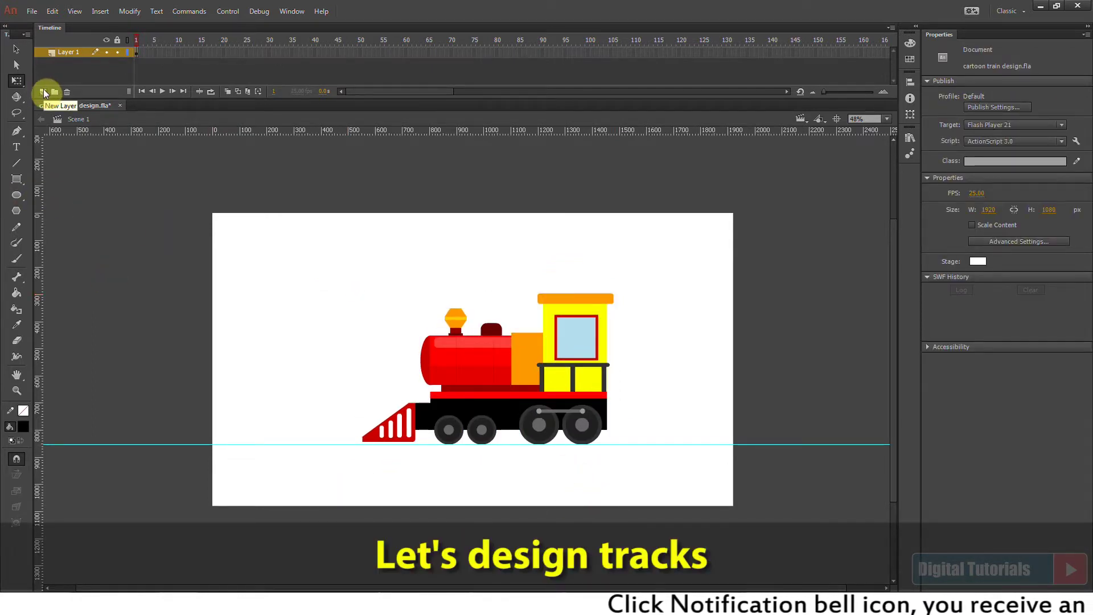
# Rename the train's layer as train and add a layer named tracks beneath it.
pyautogui.click(64, 51)
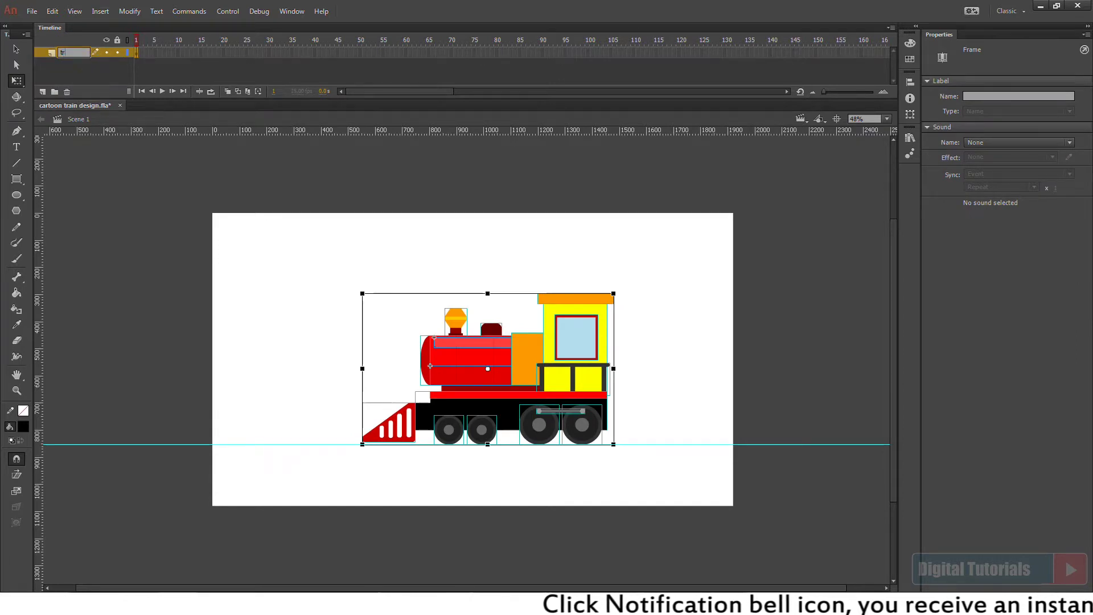
pyautogui.click(87, 79)
pyautogui.click(43, 92)
pyautogui.moveTo(70, 52); pyautogui.dragTo(69, 61)
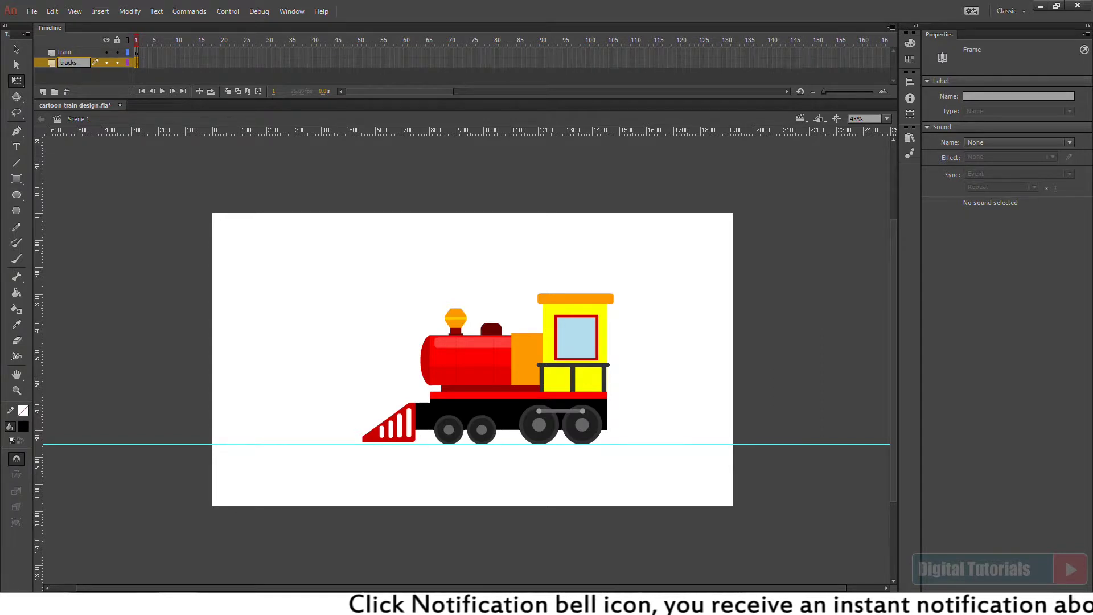
pyautogui.click(247, 275)
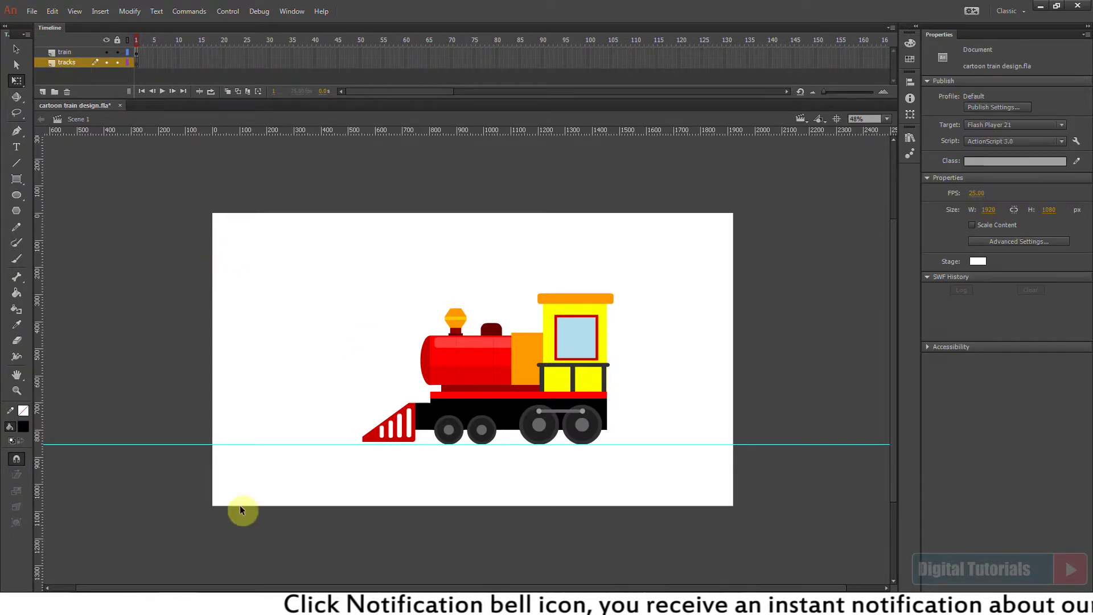
# Draw a grey #666666 rail rectangle without outline, about 2068 by 55 px, under the guide line and beyond both stage edges.
pyautogui.click(17, 179)
pyautogui.click(59, 180)
pyautogui.click(23, 428)
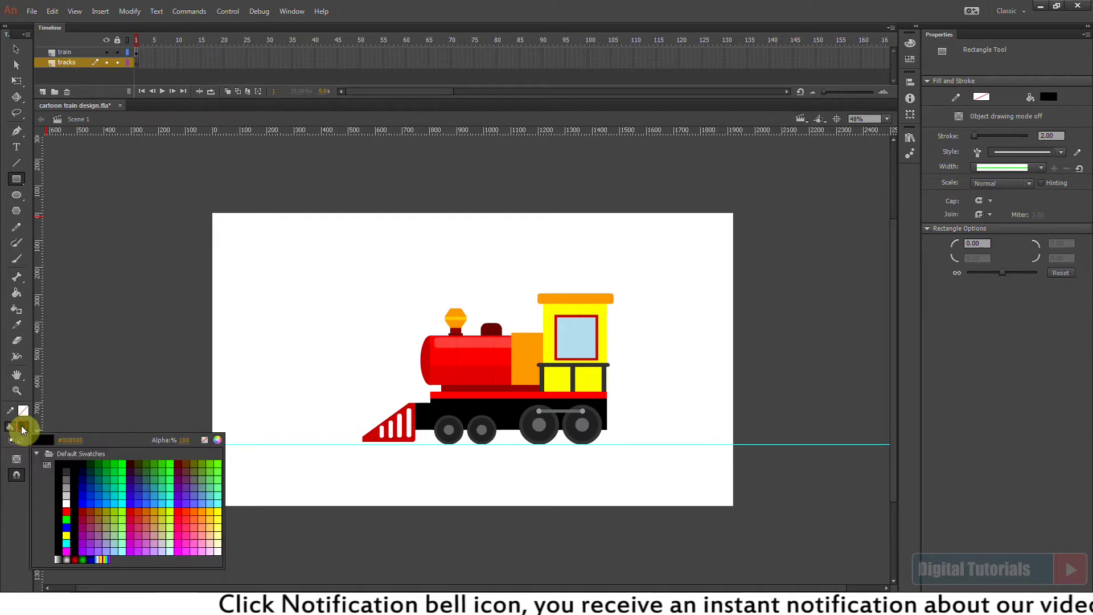
pyautogui.click(69, 478)
pyautogui.moveTo(194, 444); pyautogui.dragTo(753, 460)
pyautogui.keyDown('ctrl'); pyautogui.click(754, 458); pyautogui.keyUp('ctrl')
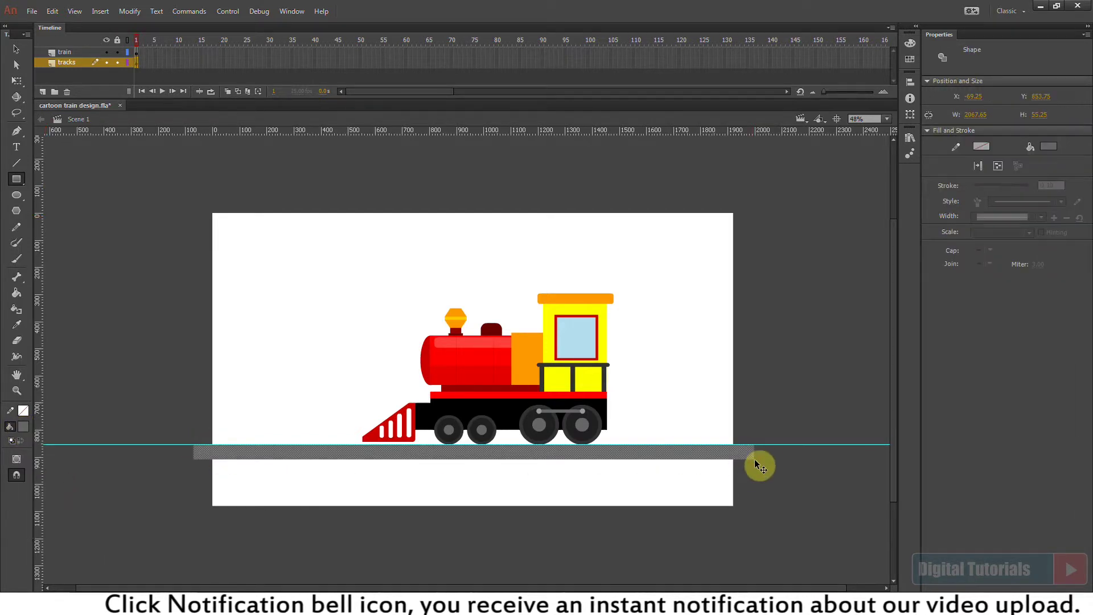
# Group the grey rail and reduce its height to about 27 px by raising its lower edge.
pyautogui.keyDown('ctrl'); pyautogui.click(432, 486); pyautogui.keyUp('ctrl')
pyautogui.moveTo(182, 361); pyautogui.dragTo(806, 543)
pyautogui.moveTo(549, 471); pyautogui.dragTo(622, 530)
pyautogui.keyDown('ctrl'); pyautogui.click(302, 426); pyautogui.keyUp('ctrl')
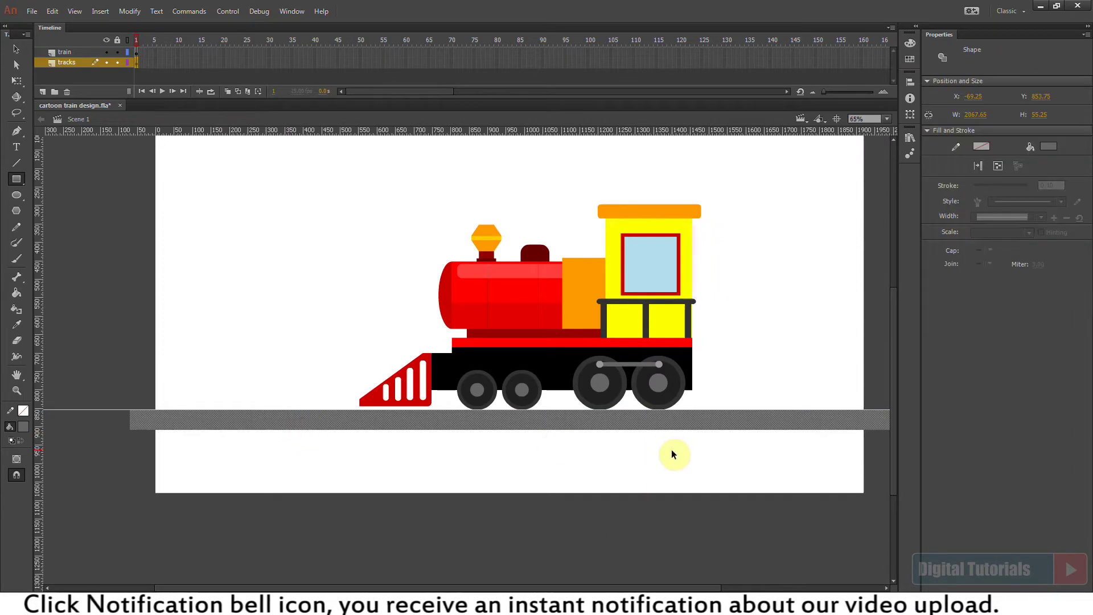
pyautogui.hotkey('ctrl', 'g')
pyautogui.moveTo(815, 458); pyautogui.dragTo(261, 284)
pyautogui.press('q')
pyautogui.moveTo(427, 447); pyautogui.dragTo(435, 432)
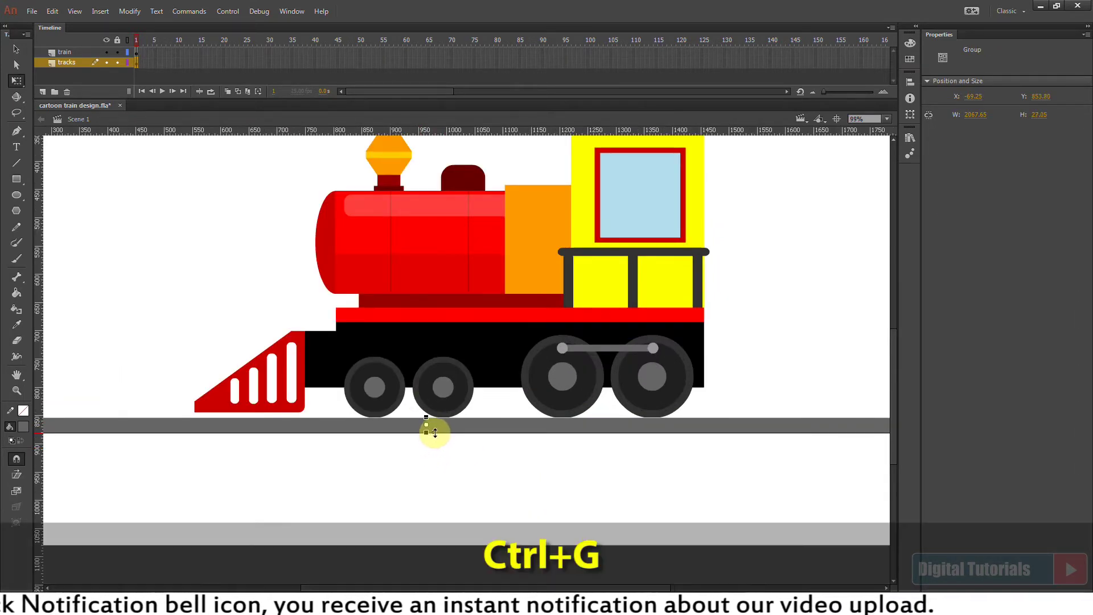
pyautogui.click(438, 454)
pyautogui.press('v')
pyautogui.click(462, 424)
pyautogui.click(535, 488)
pyautogui.hotkey('ctrl', '-')
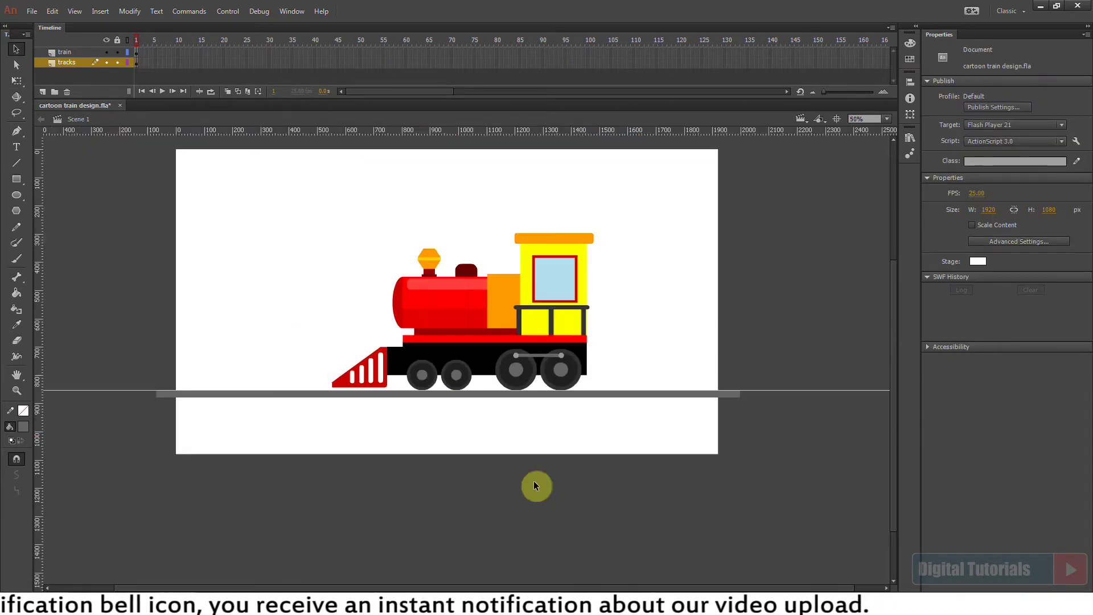
# Make the rail slightly thinner by raising its lower edge a little more.
pyautogui.moveTo(191, 232); pyautogui.dragTo(568, 466)
pyautogui.click(446, 440)
pyautogui.moveTo(342, 332); pyautogui.dragTo(733, 546)
pyautogui.press('q')
pyautogui.moveTo(601, 375); pyautogui.dragTo(602, 370)
pyautogui.click(601, 421)
pyautogui.hotkey('ctrl', '2')
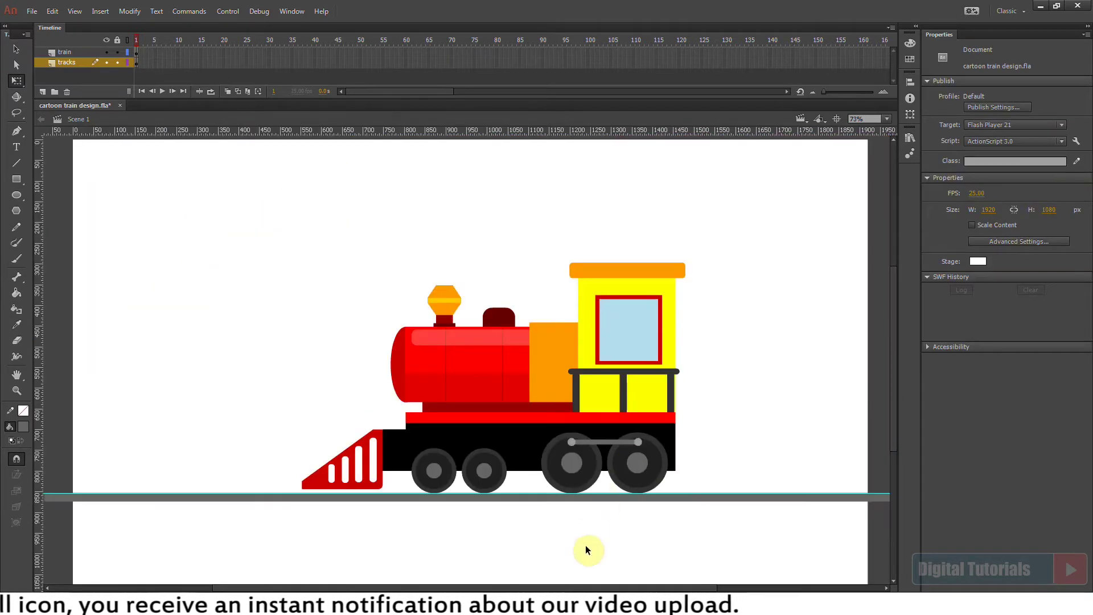
# Choose a custom brown, #834320, as the fill colour for the wooden sleepers.
pyautogui.click(22, 426)
pyautogui.click(217, 439)
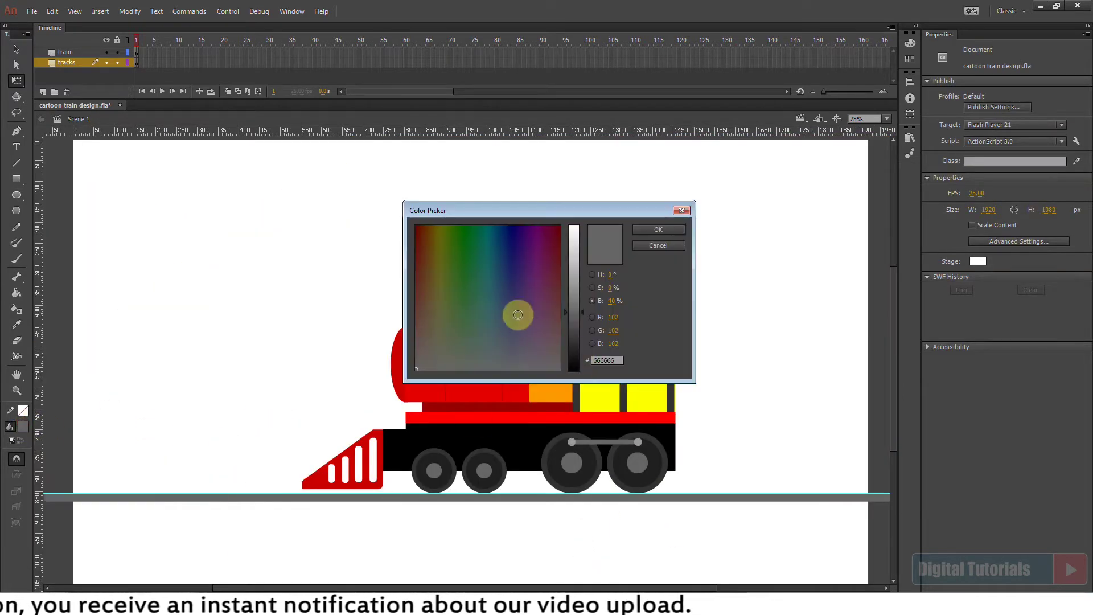
pyautogui.click(592, 288)
pyautogui.click(592, 300)
pyautogui.click(422, 301)
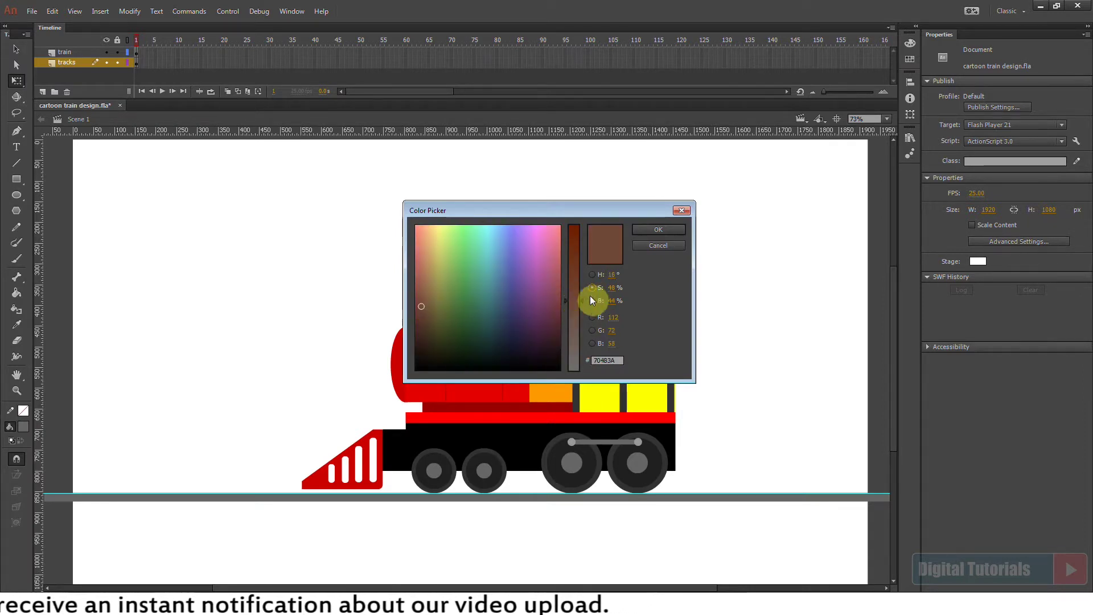
pyautogui.click(575, 305)
pyautogui.click(575, 295)
pyautogui.click(424, 310)
pyautogui.click(592, 275)
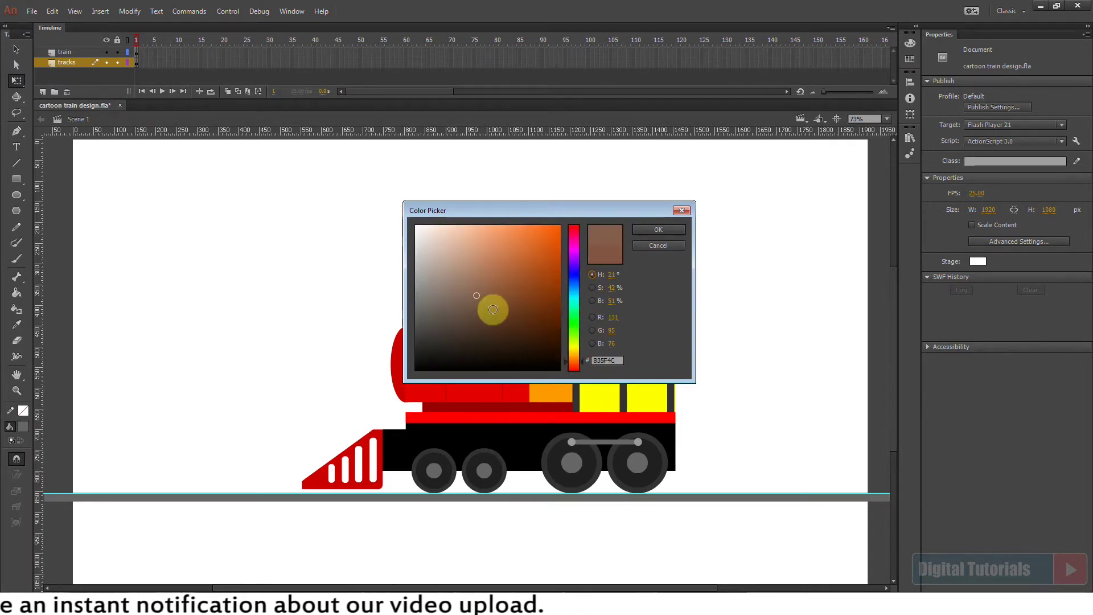
pyautogui.moveTo(503, 299); pyautogui.dragTo(507, 303)
pyautogui.click(521, 291)
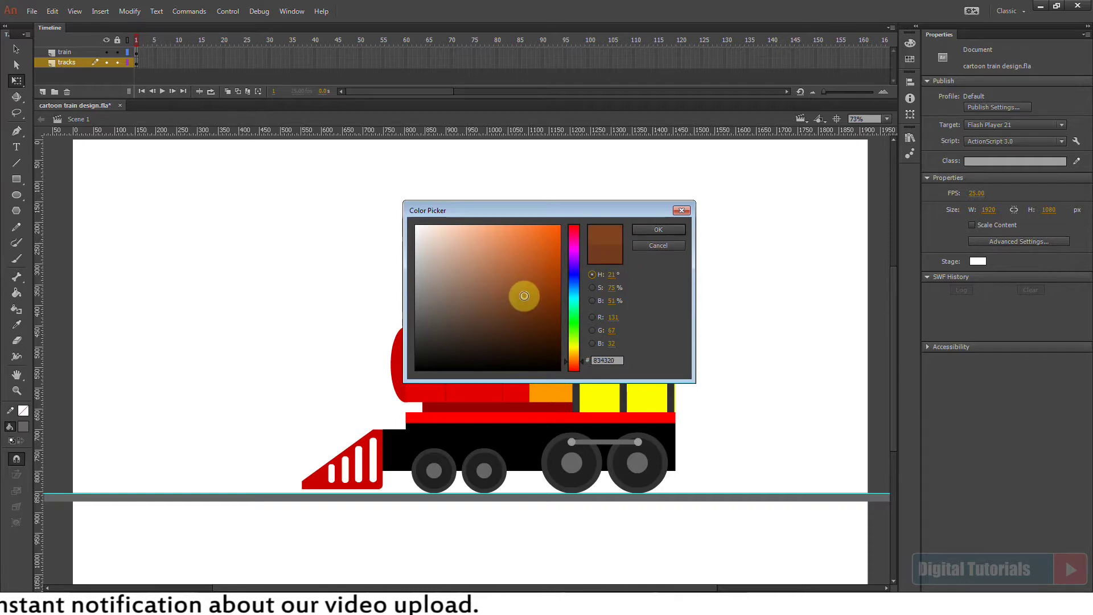
pyautogui.click(659, 230)
# Draw a brown sleeper rectangle about 81 px wide directly under the rail near the stage's left edge and group it.
pyautogui.click(160, 531)
pyautogui.press('r')
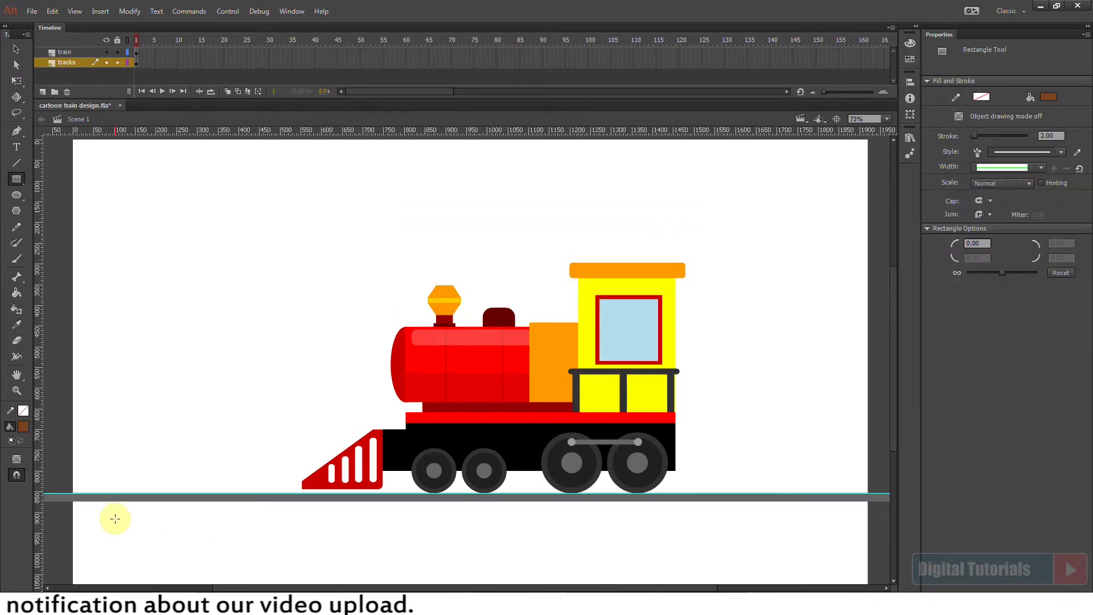
pyautogui.moveTo(120, 517); pyautogui.dragTo(88, 501)
pyautogui.moveTo(79, 570); pyautogui.dragTo(318, 415)
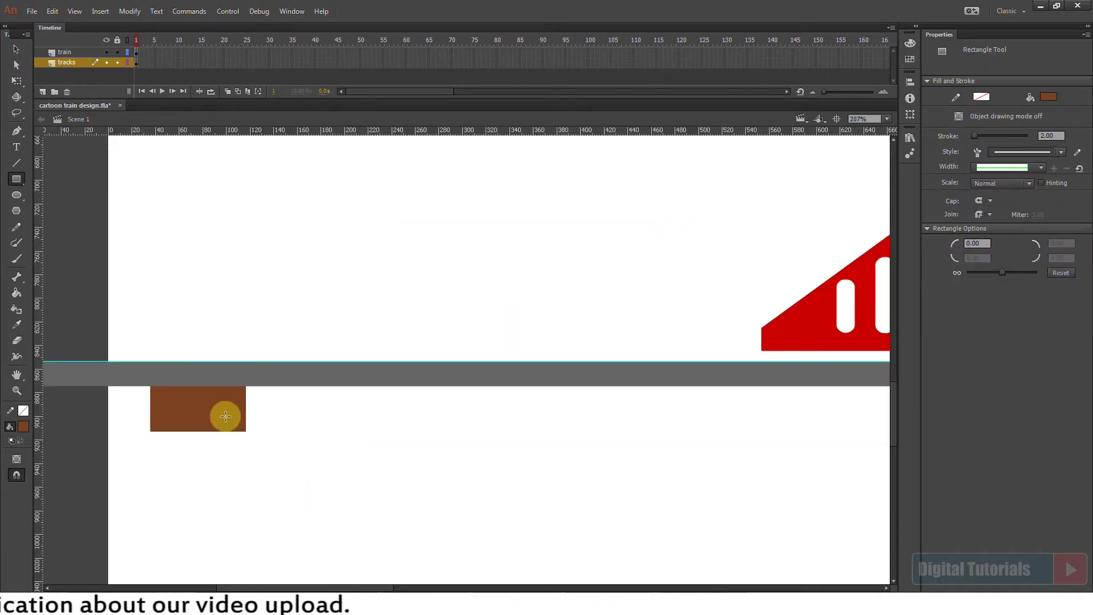
pyautogui.keyDown('ctrl'); pyautogui.click(193, 420); pyautogui.keyUp('ctrl')
pyautogui.hotkey('ctrl', 'g')
# Stretch the sleeper's height to 45.25 px, shift it toward the stage's left edge and send it behind the rail.
pyautogui.press('q')
pyautogui.moveTo(199, 387); pyautogui.dragTo(184, 408)
pyautogui.hotkey('ctrl', 'Down')
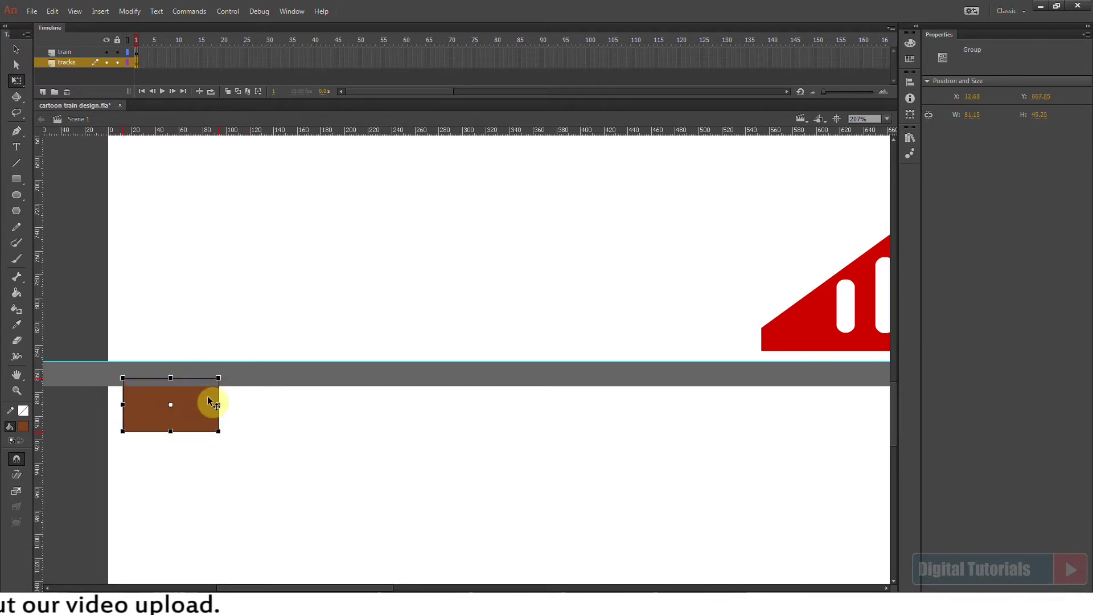
pyautogui.click(169, 457)
pyautogui.click(197, 413)
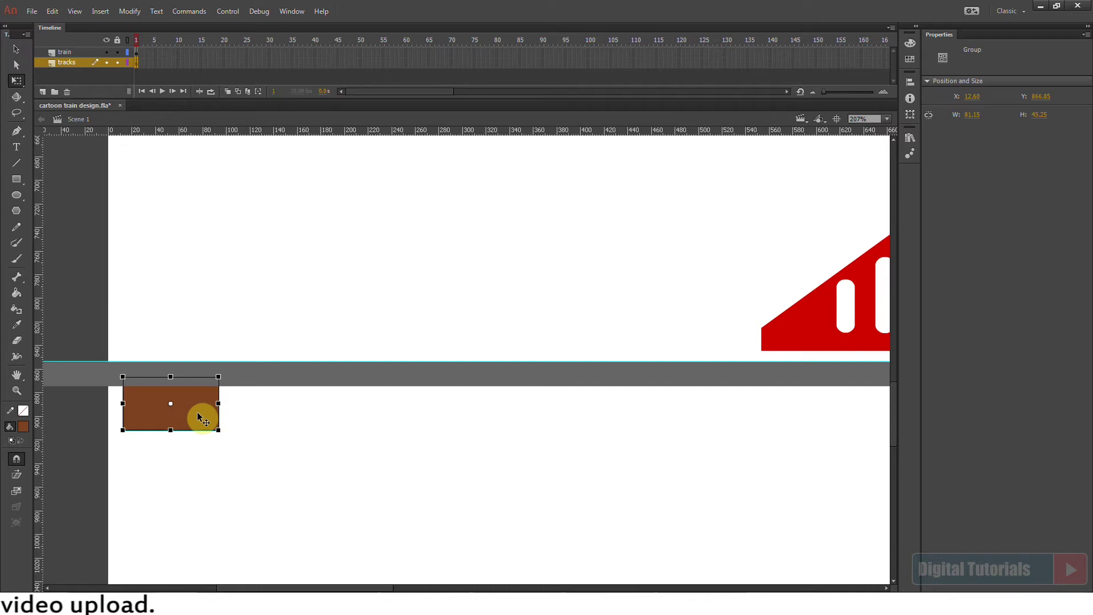
# Duplicate the brown sleeper in place and move the copy right along the rail, leaving a gap.
pyautogui.hotkey('ctrl', '-')
pyautogui.moveTo(576, 408); pyautogui.dragTo(327, 463)
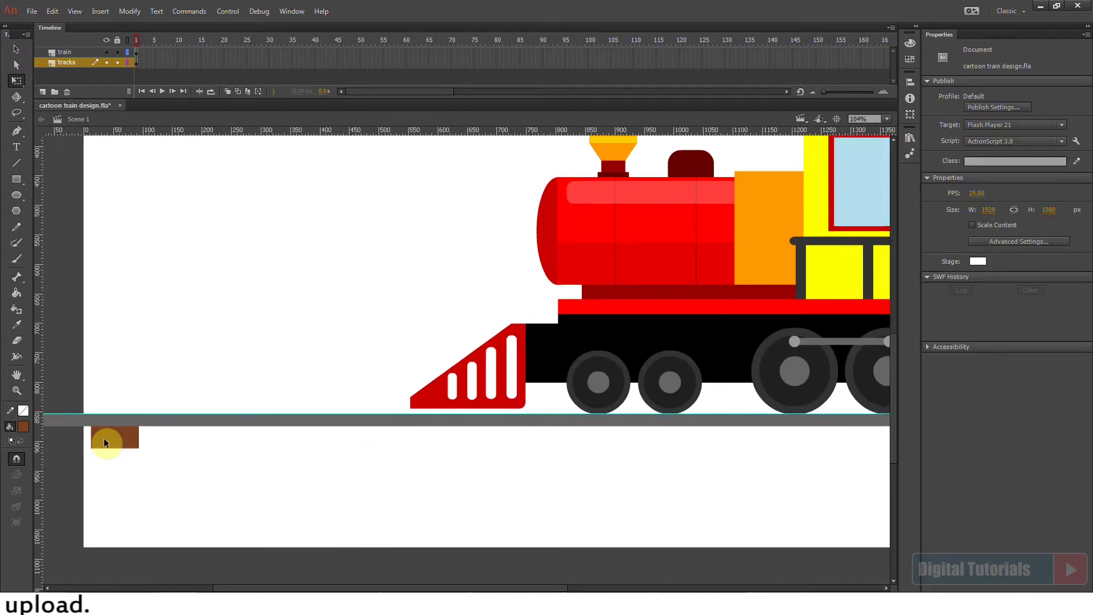
pyautogui.click(103, 439)
pyautogui.hotkey('ctrl', 'c')
pyautogui.hotkey('ctrl', 'shift', 'v')
pyautogui.hotkey('shift', 'Right')
pyautogui.hotkey('shift', 'Right')
pyautogui.hotkey('shift', 'Right')
pyautogui.hotkey('shift', 'Right')
pyautogui.hotkey('shift', 'Right')
pyautogui.hotkey('shift', 'Right')
pyautogui.hotkey('shift', 'Right')
pyautogui.hotkey('shift', 'Right')
pyautogui.hotkey('shift', 'Right')
pyautogui.hotkey('shift', 'Right')
pyautogui.hotkey('shift', 'Right')
pyautogui.hotkey('shift', 'Right')
pyautogui.hotkey('shift', 'Right')
pyautogui.hotkey('shift', 'Right')
pyautogui.hotkey('shift', 'Right')
pyautogui.hotkey('shift', 'Right')
pyautogui.hotkey('shift', 'Right')
pyautogui.hotkey('shift', 'Right')
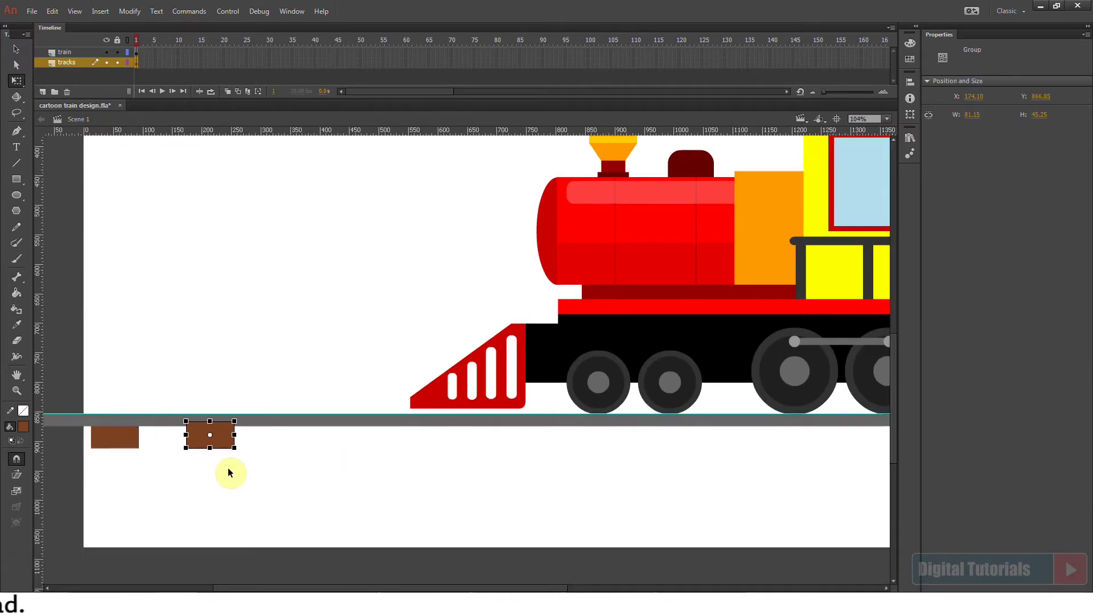
# Duplicate both sleepers in place and move the copies right to form a row of four evenly spaced sleepers.
pyautogui.moveTo(238, 484); pyautogui.dragTo(112, 442)
pyautogui.hotkey('ctrl', 'c')
pyautogui.hotkey('ctrl', 'shift', 'v')
pyautogui.hotkey('shift', 'Right')
pyautogui.hotkey('shift', 'Right')
pyautogui.hotkey('shift', 'Right')
pyautogui.hotkey('shift', 'Right')
pyautogui.hotkey('shift', 'Right')
pyautogui.hotkey('shift', 'Right')
pyautogui.hotkey('shift', 'Right')
pyautogui.hotkey('shift', 'Right')
pyautogui.hotkey('shift', 'Right')
pyautogui.hotkey('shift', 'Right')
pyautogui.hotkey('shift', 'Right')
pyautogui.hotkey('shift', 'Right')
pyautogui.hotkey('shift', 'Right')
pyautogui.hotkey('shift', 'Right')
pyautogui.hotkey('shift', 'Right')
pyautogui.hotkey('shift', 'Right')
pyautogui.hotkey('shift', 'Right')
pyautogui.hotkey('shift', 'Right')
pyautogui.hotkey('shift', 'Right')
pyautogui.hotkey('shift', 'Right')
pyautogui.hotkey('shift', 'Right')
pyautogui.hotkey('shift', 'Left')
pyautogui.hotkey('shift', 'Left')
pyautogui.hotkey('shift', 'Left')
pyautogui.press('Right')
# Duplicate the row of four sleepers in place and move the copies right to continue the spacing as a row of eight.
pyautogui.moveTo(483, 478); pyautogui.dragTo(97, 436)
pyautogui.hotkey('ctrl', 'c')
pyautogui.hotkey('ctrl', 'shift', 'v')
pyautogui.hotkey('shift', 'Right')
pyautogui.hotkey('shift', 'Right')
pyautogui.hotkey('shift', 'Right')
pyautogui.hotkey('shift', 'Right')
pyautogui.hotkey('shift', 'Right')
pyautogui.hotkey('shift', 'Right')
pyautogui.hotkey('shift', 'Right')
pyautogui.hotkey('shift', 'Right')
pyautogui.hotkey('shift', 'Right')
pyautogui.hotkey('shift', 'Right')
pyautogui.hotkey('shift', 'Right')
pyautogui.hotkey('shift', 'Right')
pyautogui.hotkey('shift', 'Right')
pyautogui.hotkey('shift', 'Right')
pyautogui.hotkey('shift', 'Right')
pyautogui.hotkey('shift', 'Right')
pyautogui.hotkey('shift', 'Right')
pyautogui.hotkey('shift', 'Right')
pyautogui.hotkey('shift', 'Right')
pyautogui.hotkey('shift', 'Right')
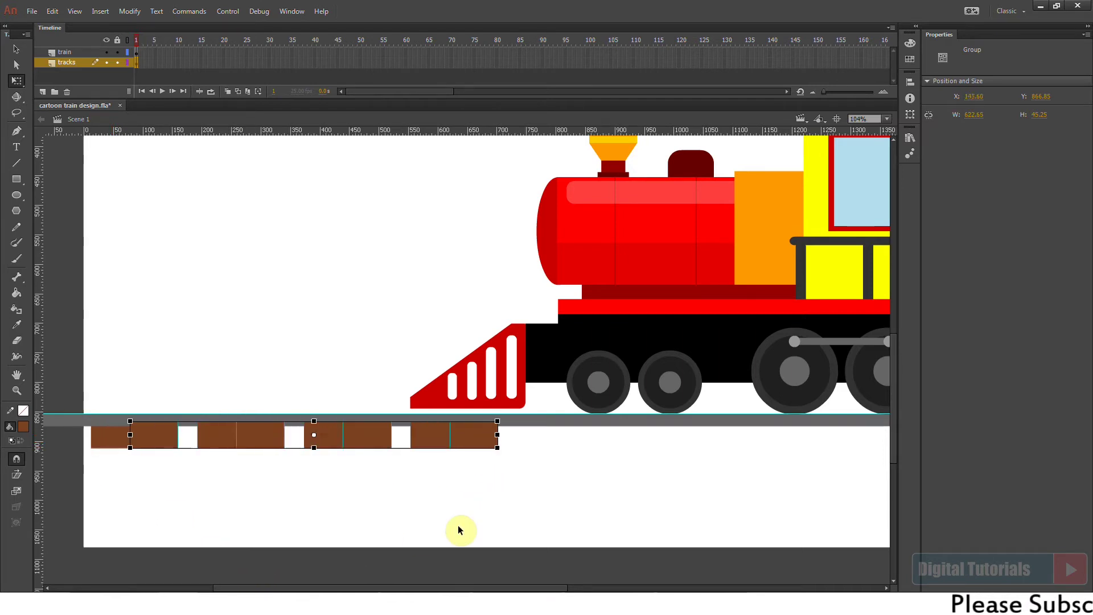
pyautogui.hotkey('shift', 'Left')
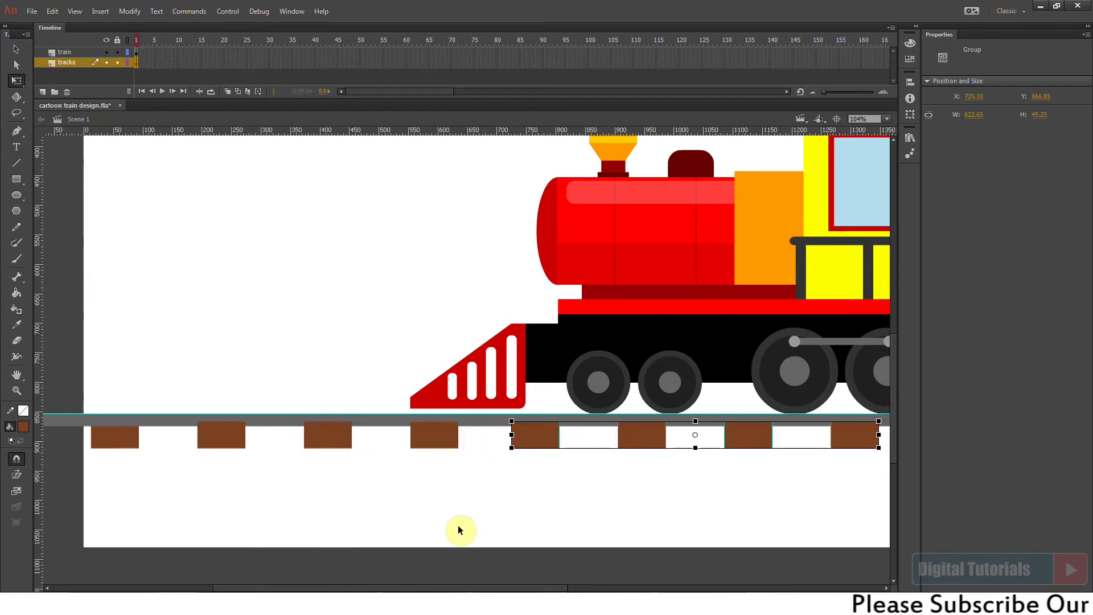
# Duplicate the last five sleepers in place and move the copies right, carrying the row past the stage's right edge.
pyautogui.moveTo(701, 519); pyautogui.dragTo(448, 538)
pyautogui.hotkey('ctrl', '-')
pyautogui.click(472, 481)
pyautogui.moveTo(199, 263); pyautogui.dragTo(720, 554)
pyautogui.moveTo(655, 495); pyautogui.dragTo(699, 543)
pyautogui.moveTo(681, 462); pyautogui.dragTo(290, 413)
pyautogui.moveTo(591, 474); pyautogui.dragTo(495, 487)
pyautogui.hotkey('ctrl', 'c')
pyautogui.hotkey('ctrl', 'shift', 'v')
pyautogui.hotkey('shift', 'Right')
pyautogui.hotkey('shift', 'Right')
pyautogui.hotkey('shift', 'Right')
pyautogui.hotkey('shift', 'Right')
pyautogui.hotkey('shift', 'Right')
pyautogui.hotkey('shift', 'Right')
pyautogui.hotkey('shift', 'Right')
pyautogui.hotkey('shift', 'Right')
pyautogui.hotkey('shift', 'Right')
pyautogui.hotkey('shift', 'Right')
pyautogui.hotkey('shift', 'Right')
pyautogui.hotkey('shift', 'Right')
pyautogui.hotkey('shift', 'Right')
pyautogui.hotkey('shift', 'Right')
pyautogui.hotkey('shift', 'Right')
pyautogui.hotkey('shift', 'Right')
pyautogui.hotkey('shift', 'Right')
pyautogui.hotkey('shift', 'Right')
pyautogui.hotkey('shift', 'Right')
pyautogui.hotkey('shift', 'Right')
pyautogui.hotkey('shift', 'Right')
pyautogui.hotkey('shift', 'Right')
pyautogui.hotkey('shift', 'Right')
pyautogui.hotkey('shift', 'Right')
pyautogui.hotkey('shift', 'Right')
pyautogui.hotkey('shift', 'Right')
pyautogui.hotkey('shift', 'Right')
pyautogui.hotkey('shift', 'Right')
pyautogui.hotkey('shift', 'Right')
pyautogui.hotkey('shift', 'Right')
pyautogui.hotkey('shift', 'Right')
pyautogui.hotkey('shift', 'Right')
pyautogui.hotkey('shift', 'Right')
pyautogui.hotkey('shift', 'Right')
pyautogui.hotkey('shift', 'Right')
pyautogui.hotkey('shift', 'Right')
pyautogui.hotkey('shift', 'Right')
pyautogui.hotkey('shift', 'Right')
pyautogui.hotkey('shift', 'Right')
pyautogui.hotkey('shift', 'Right')
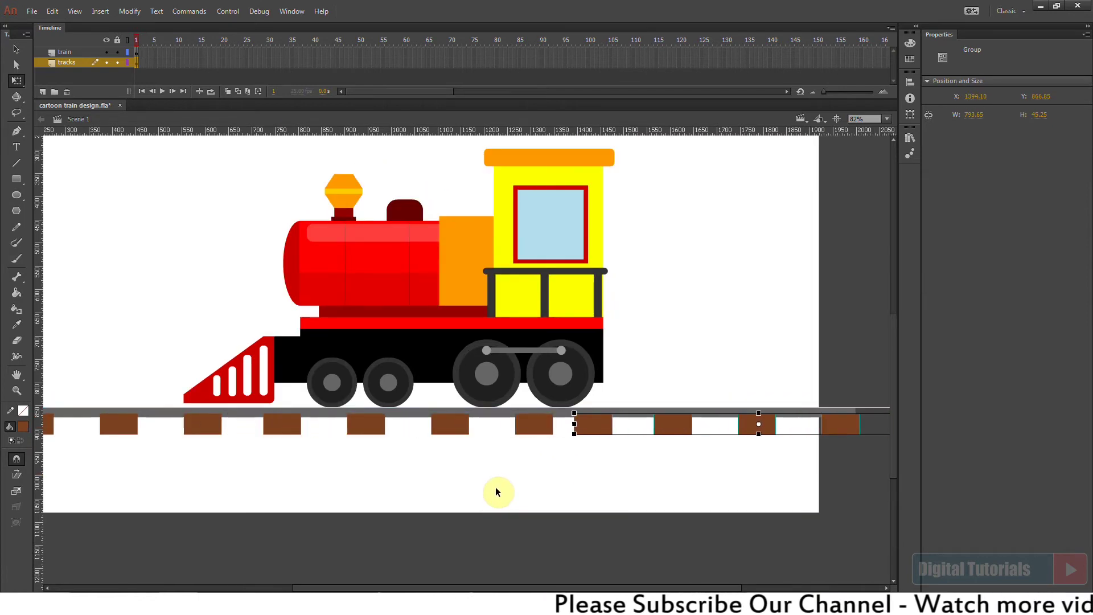
pyautogui.hotkey('ctrl', '-')
pyautogui.click(788, 367)
# Show the whole frame, select the entire row of sleepers and nudge it slightly upward behind the rail.
pyautogui.moveTo(302, 273); pyautogui.dragTo(586, 550)
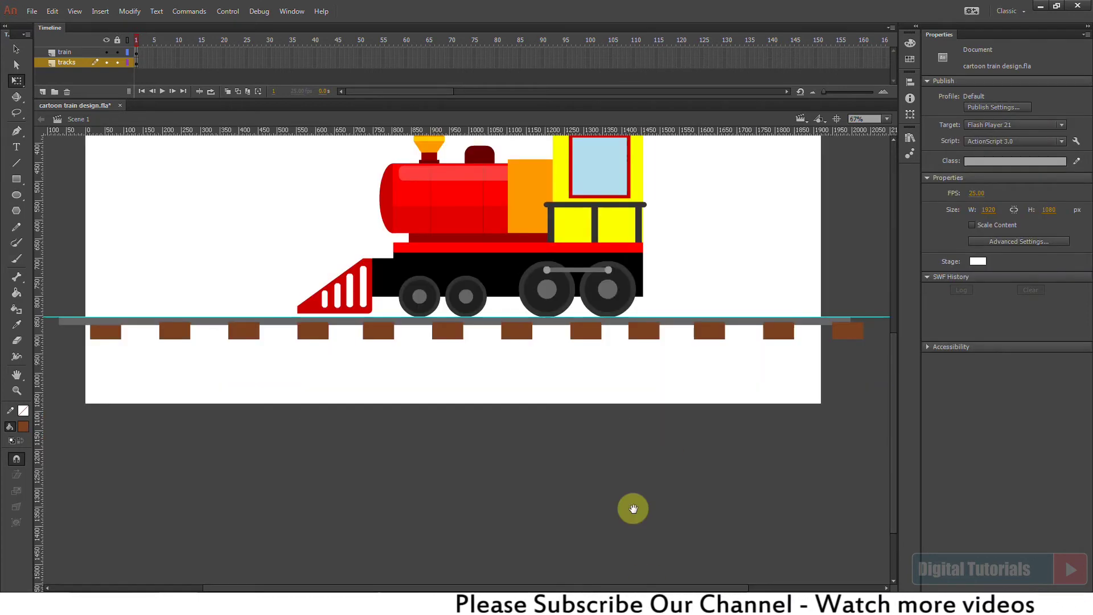
pyautogui.moveTo(736, 329); pyautogui.dragTo(747, 364)
pyautogui.press('v')
pyautogui.click(700, 402)
pyautogui.moveTo(634, 343); pyautogui.dragTo(649, 399)
pyautogui.click(886, 119)
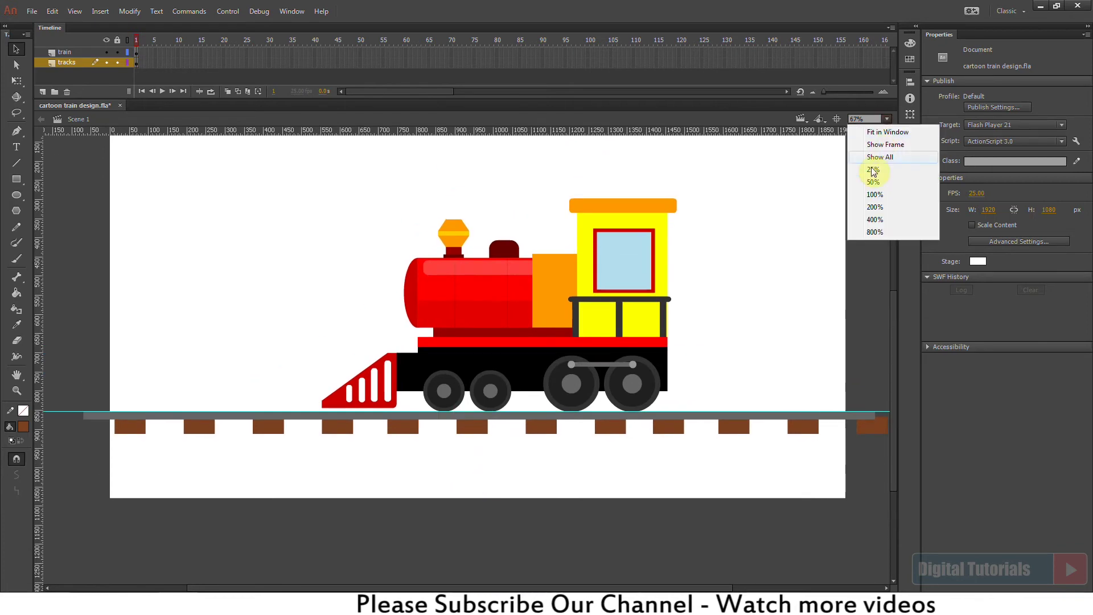
pyautogui.click(879, 143)
pyautogui.moveTo(69, 519); pyautogui.dragTo(900, 562)
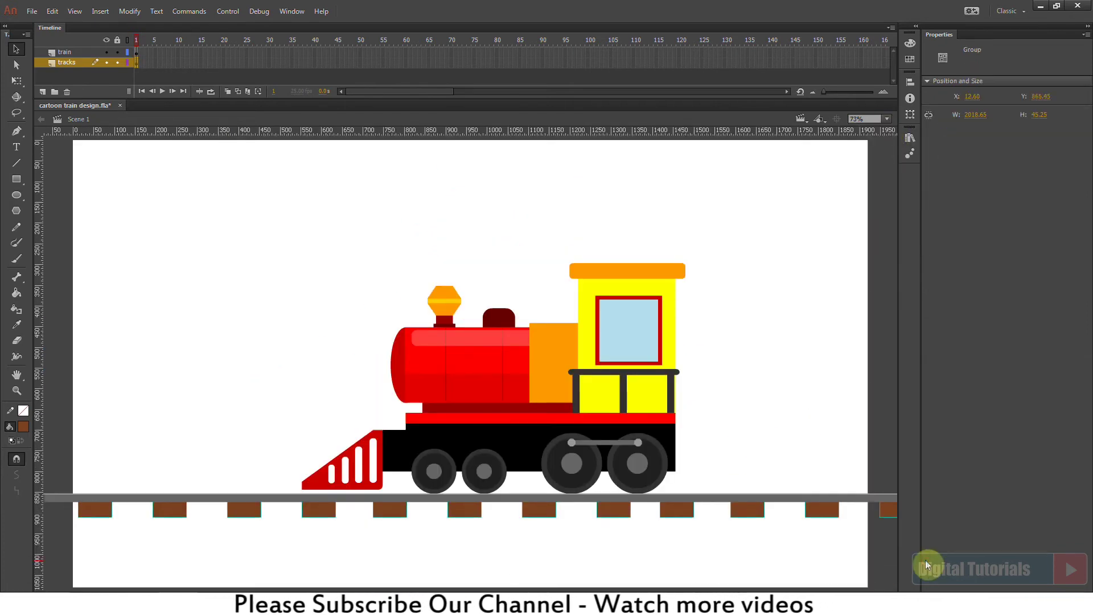
pyautogui.click(768, 547)
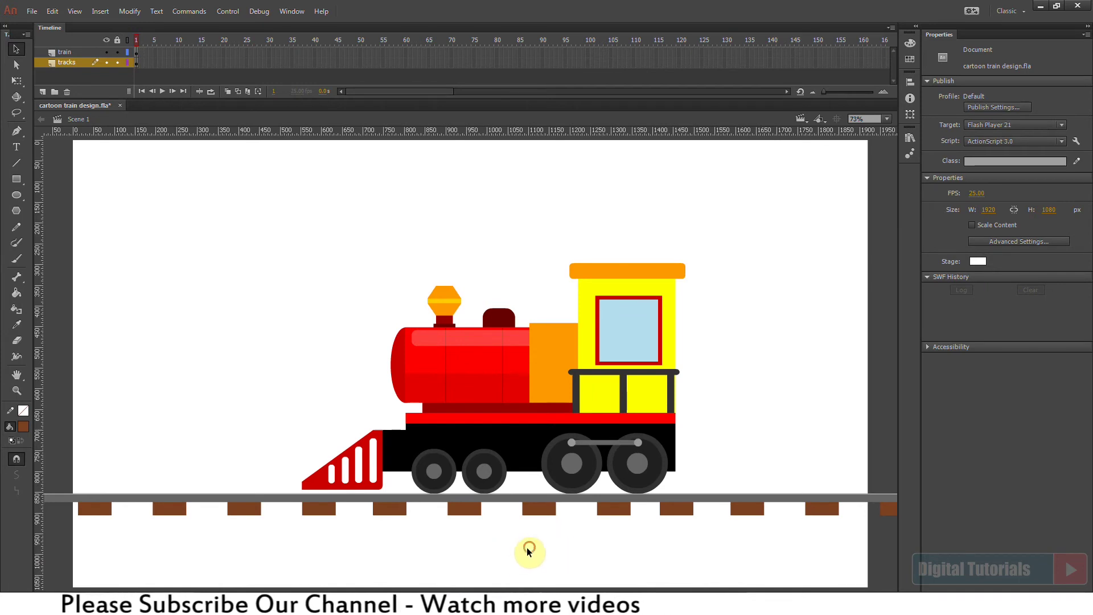
pyautogui.moveTo(760, 228); pyautogui.dragTo(246, 493)
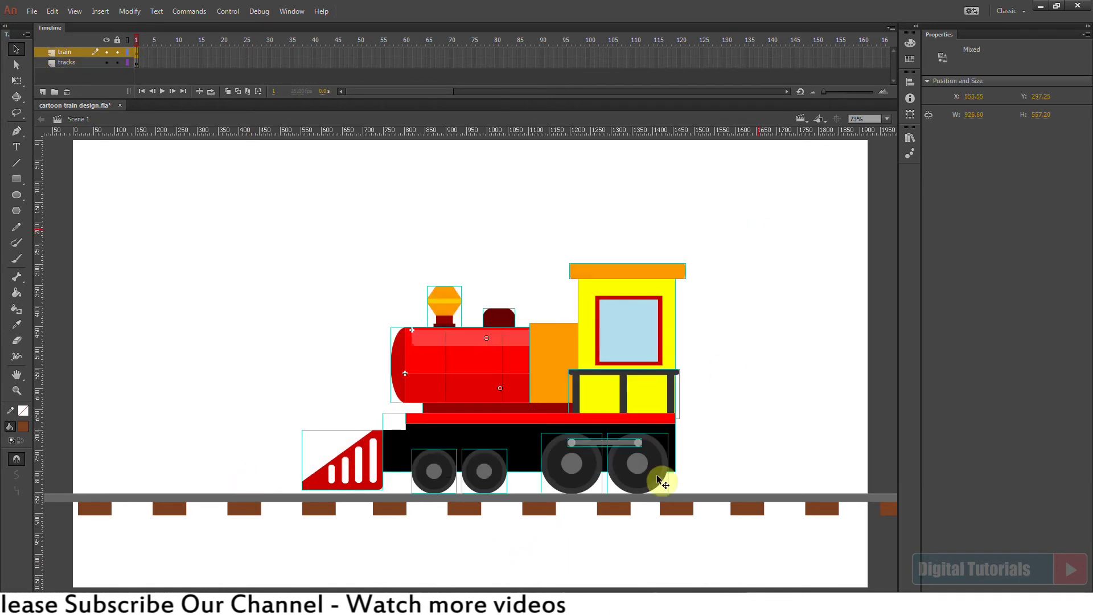
pyautogui.click(500, 541)
pyautogui.moveTo(733, 200); pyautogui.dragTo(228, 456)
pyautogui.click(223, 413)
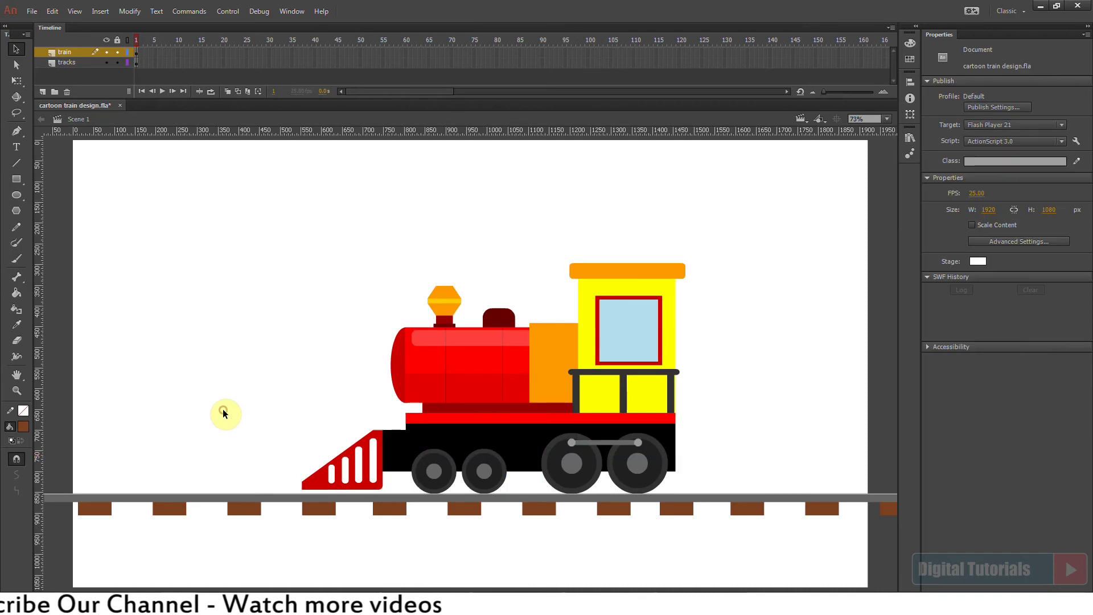